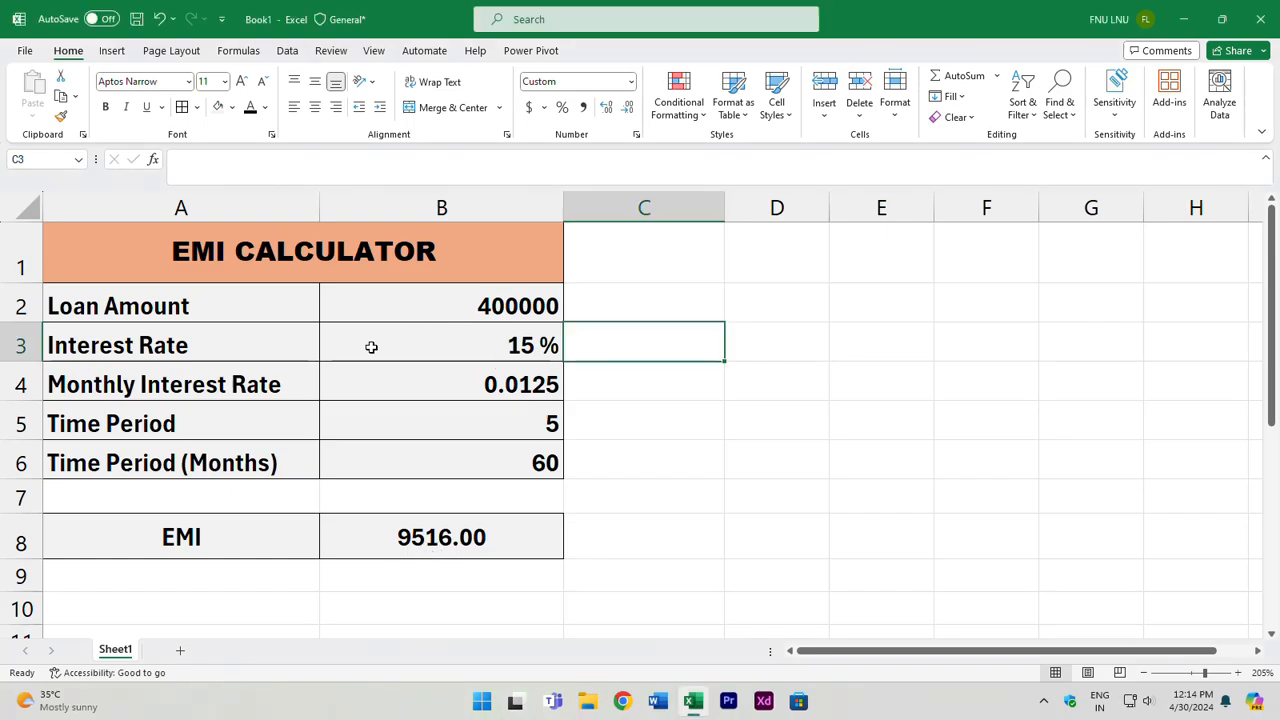
- Change the loan amount in B2 to 300000 and the interest rate in B3 to 10%
click(398, 292)
text(300000)
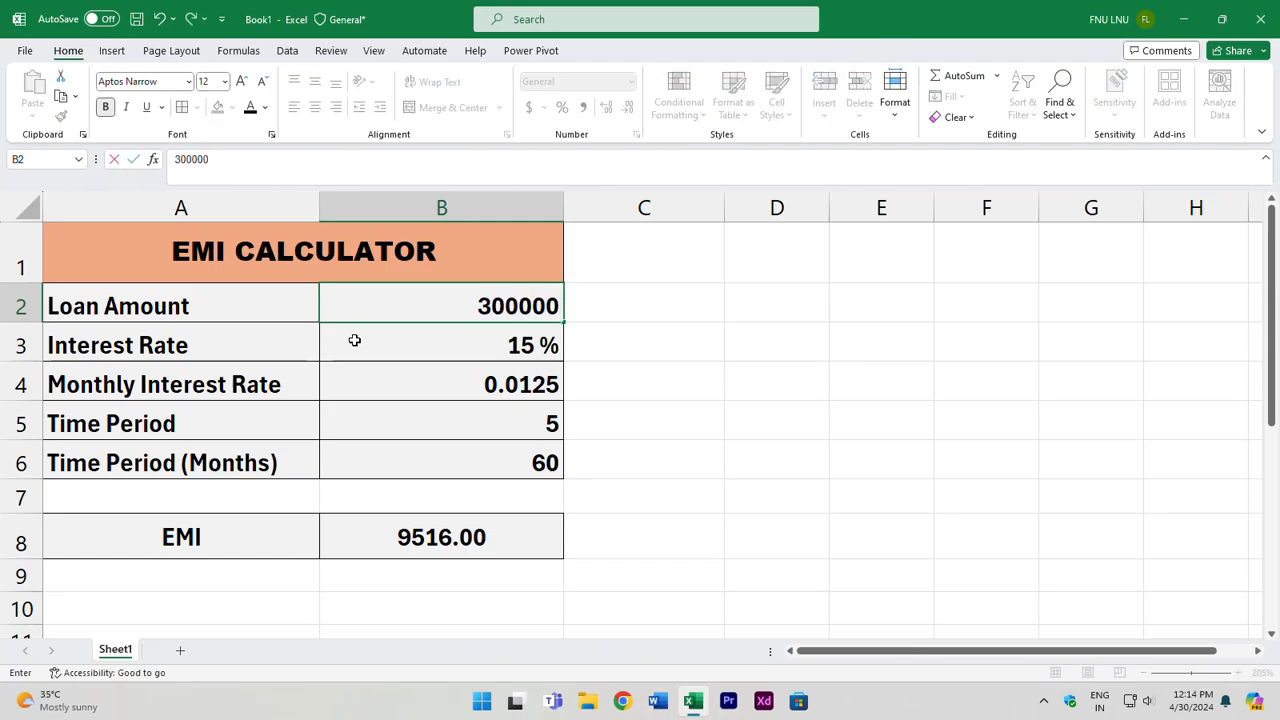
key(Return)
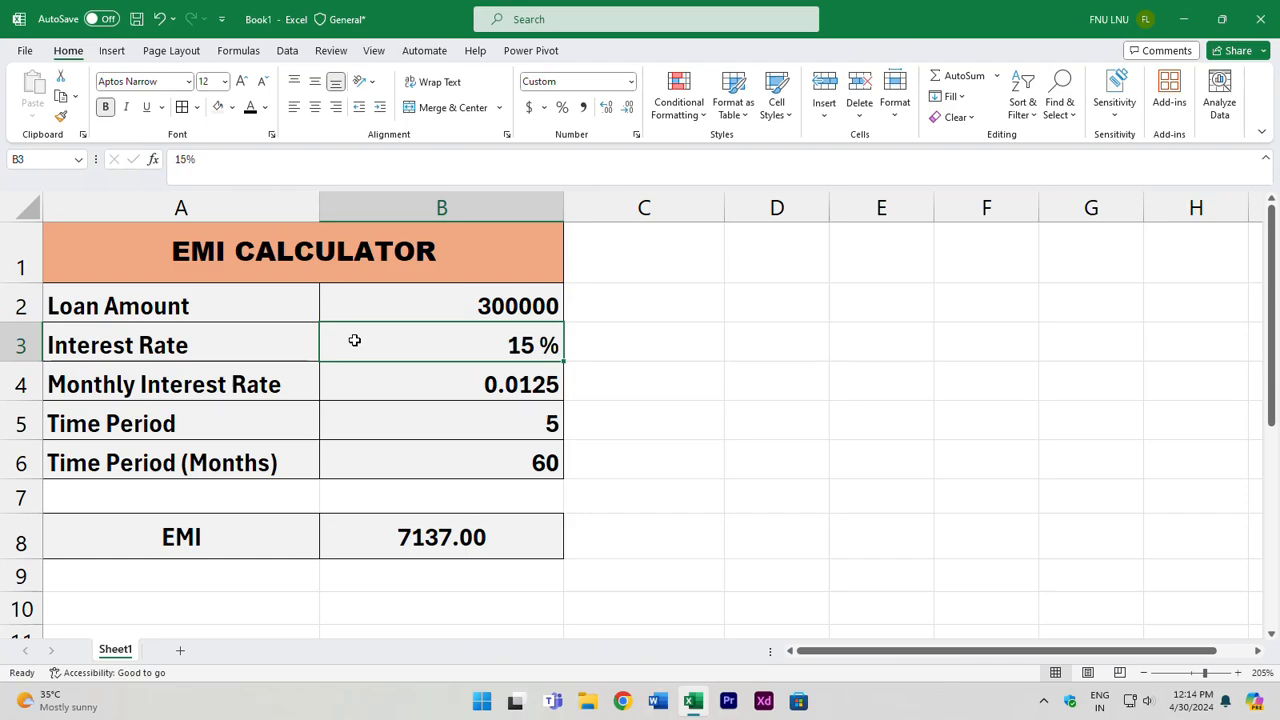
text(10)
key(Return)
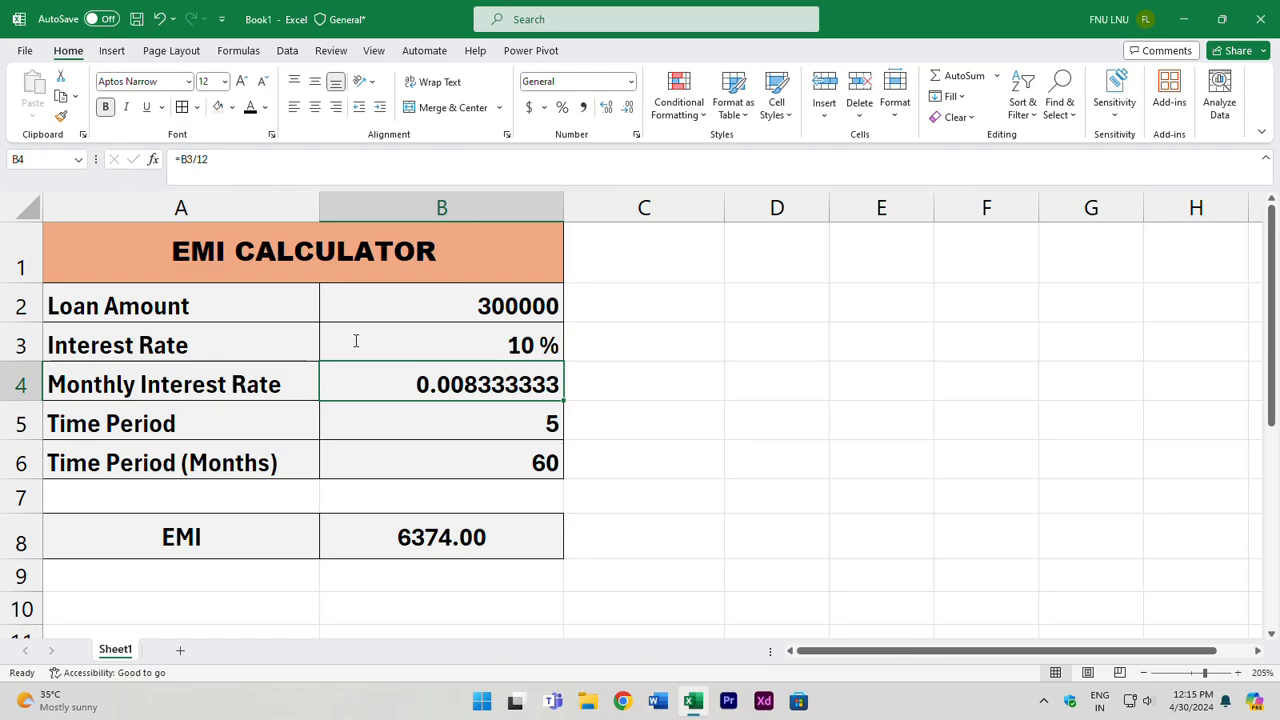
- Change the time period in B5 to 10 years
click(392, 442)
click(392, 436)
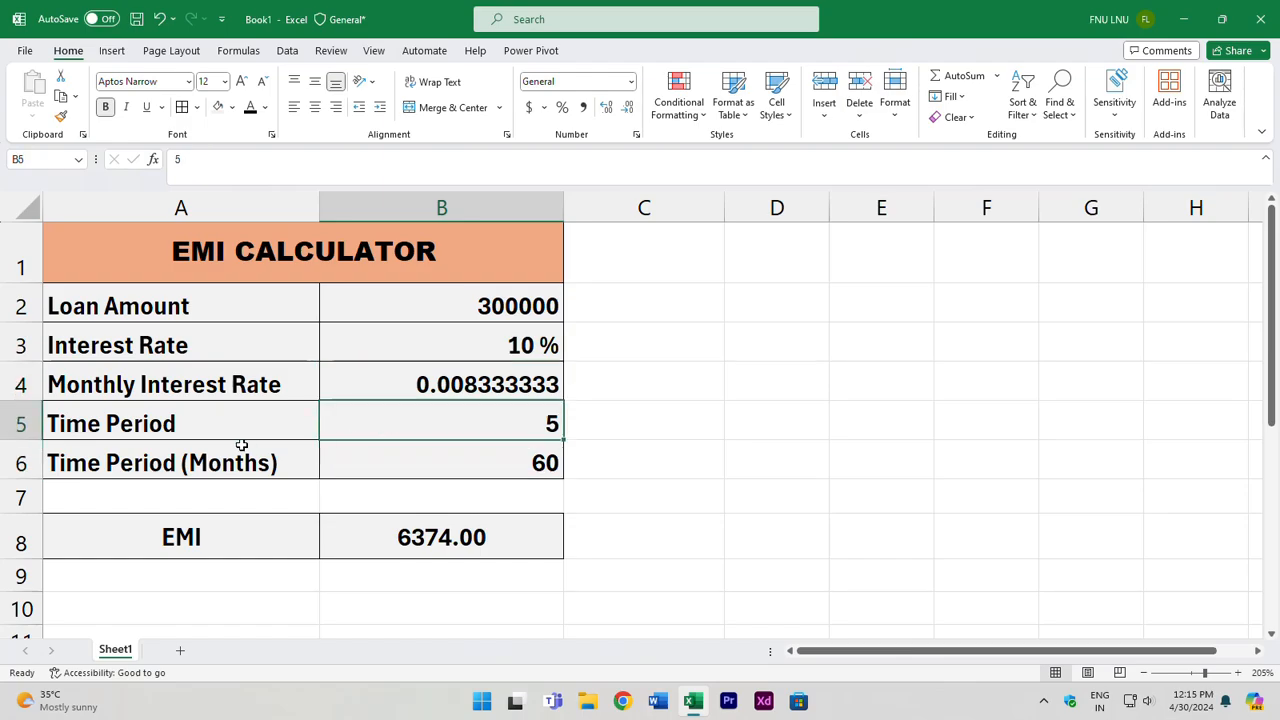
text(10)
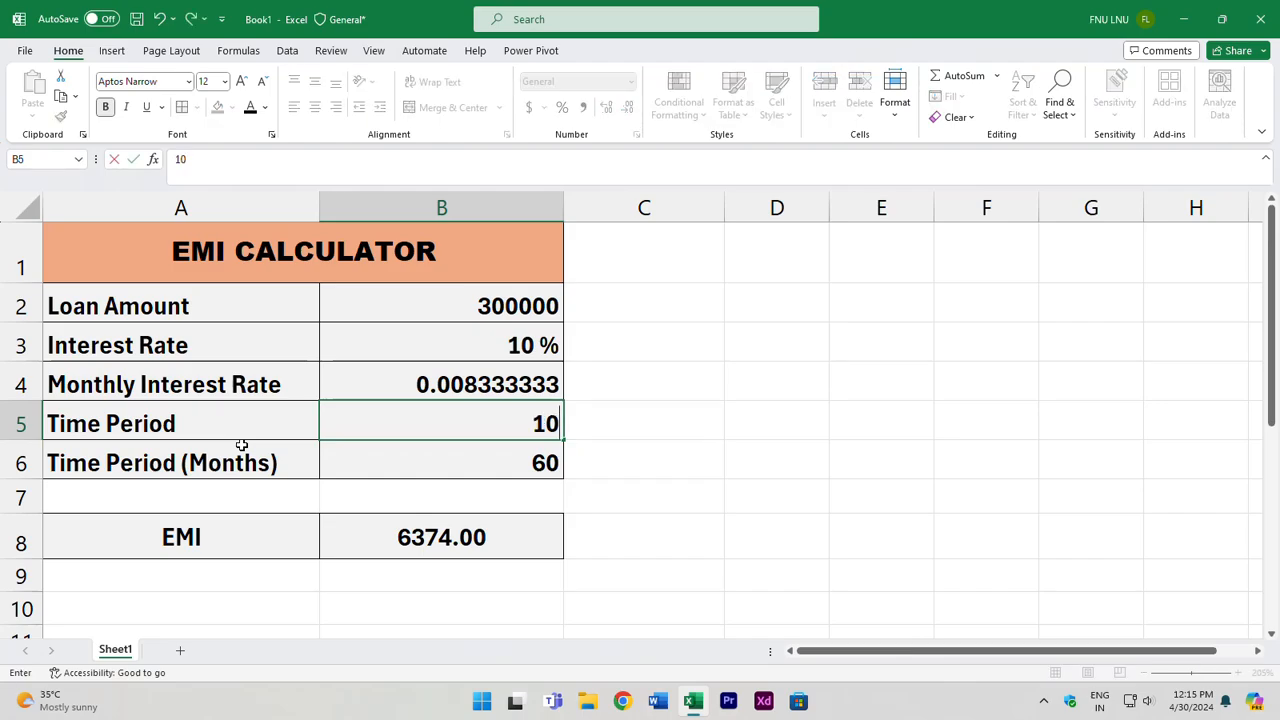
key(Return)
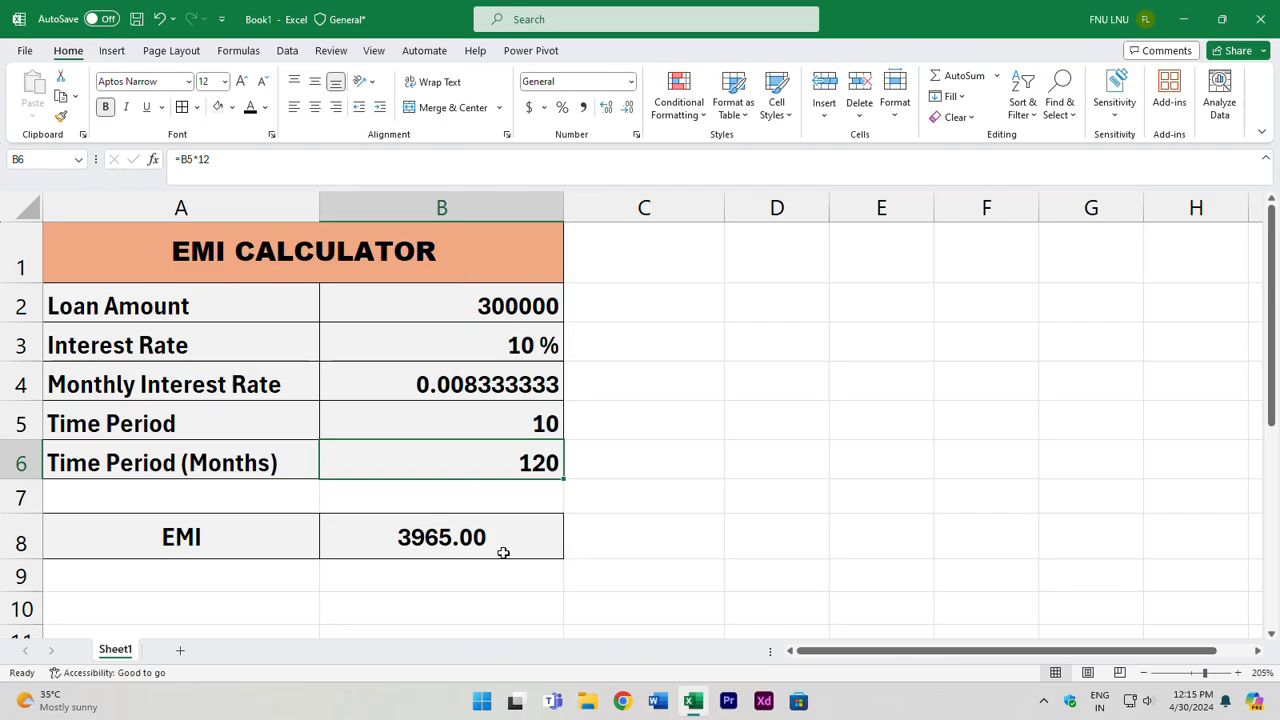
- Clear all values and formulas from B2 to B8, leaving the calculator's labels in place
drag(529, 300, 527, 528)
key(Delete)
click(758, 497)
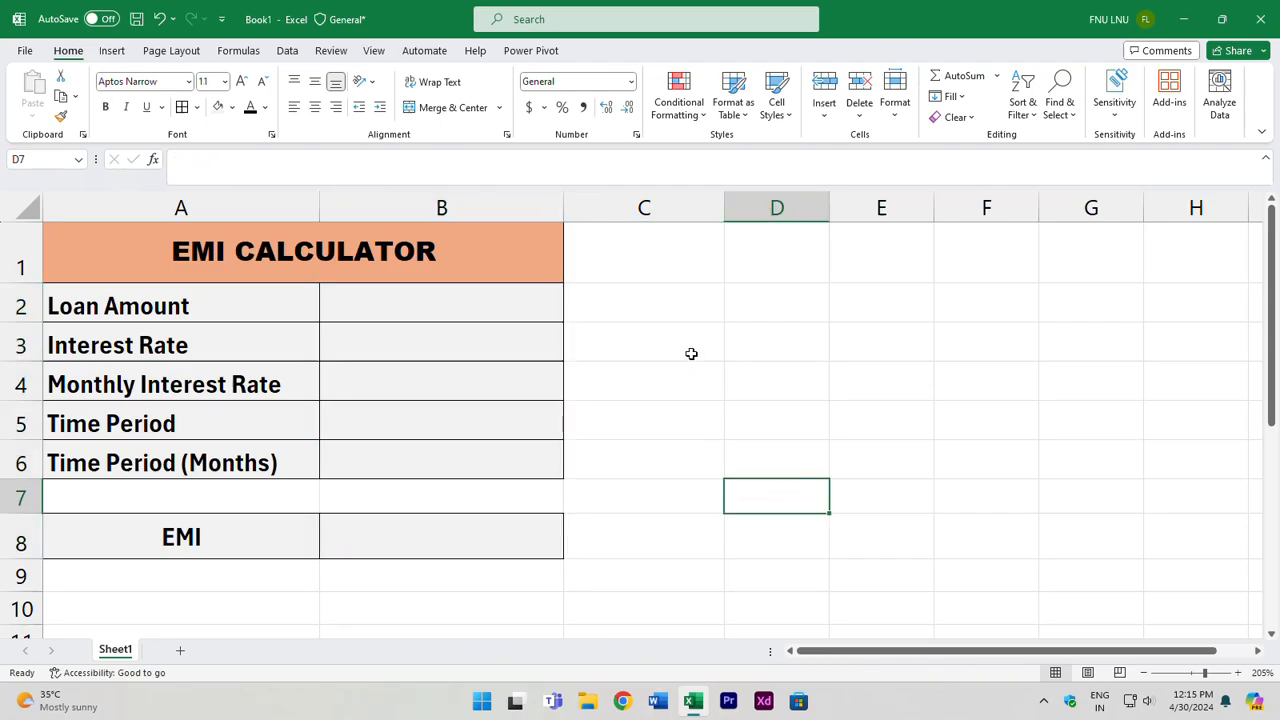
- Enter a loan amount of 400000 in B2 and an interest rate of 15% in B3
click(506, 306)
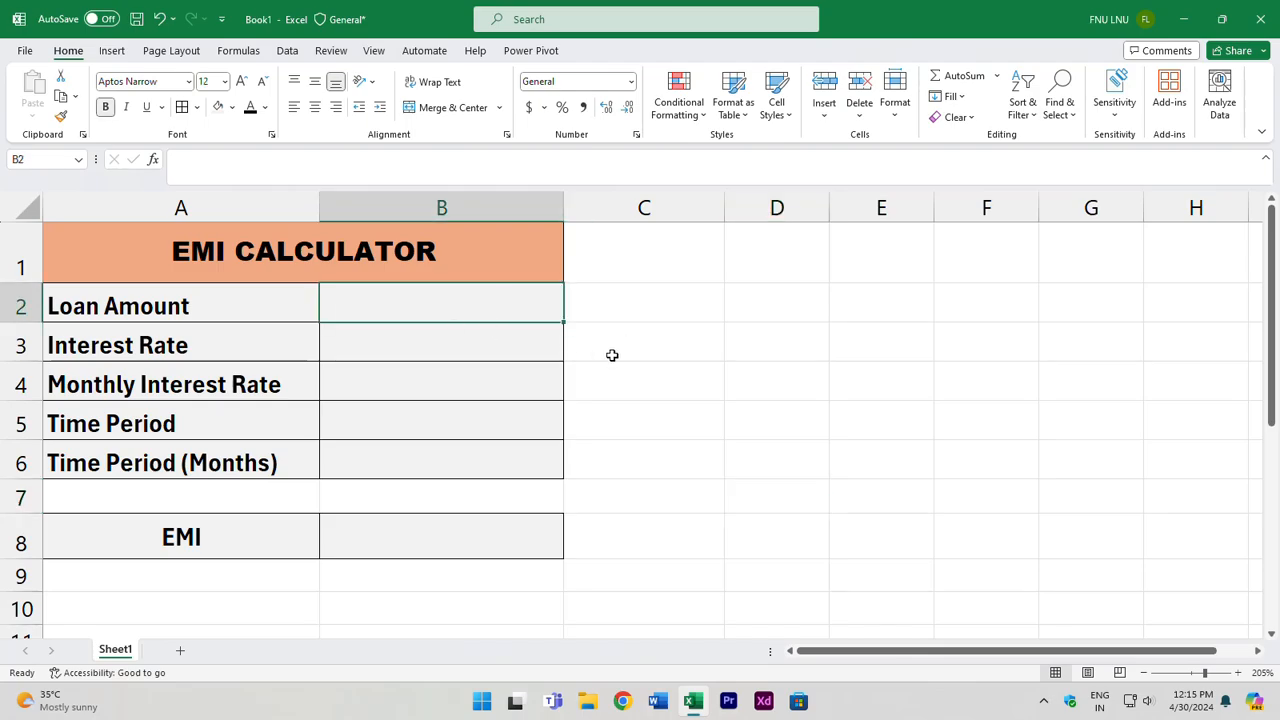
text(400000)
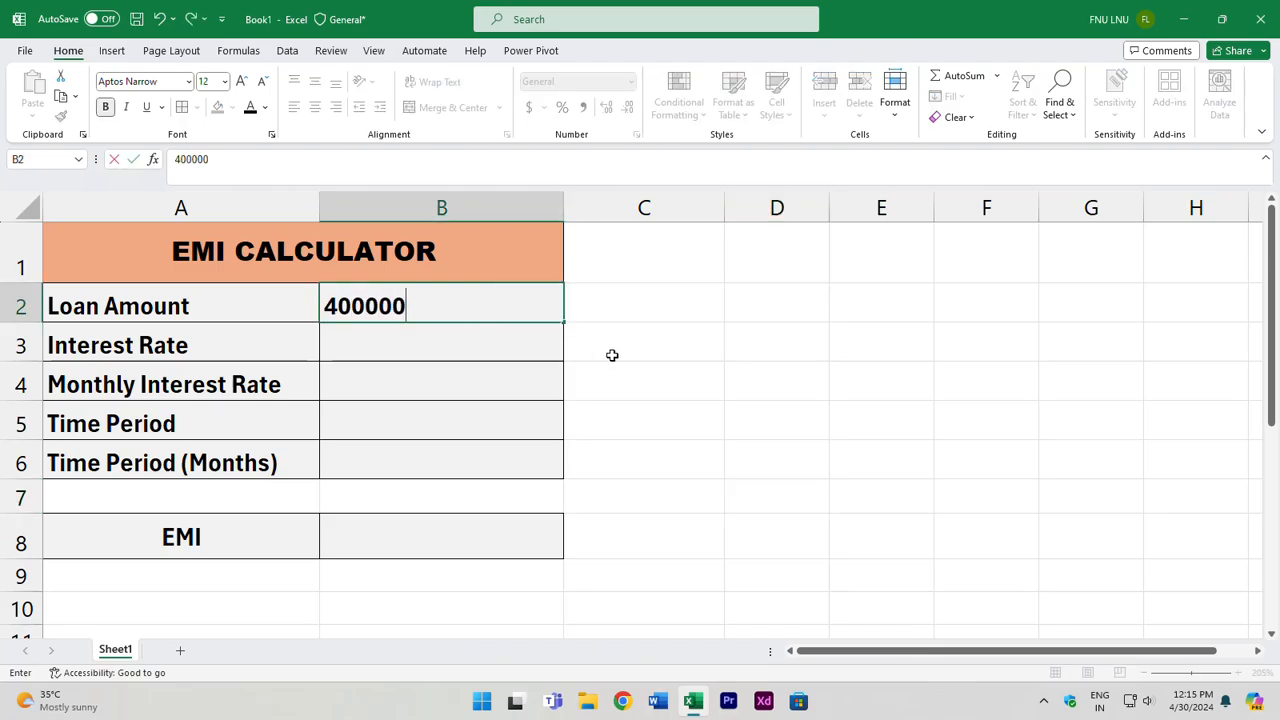
key(Return)
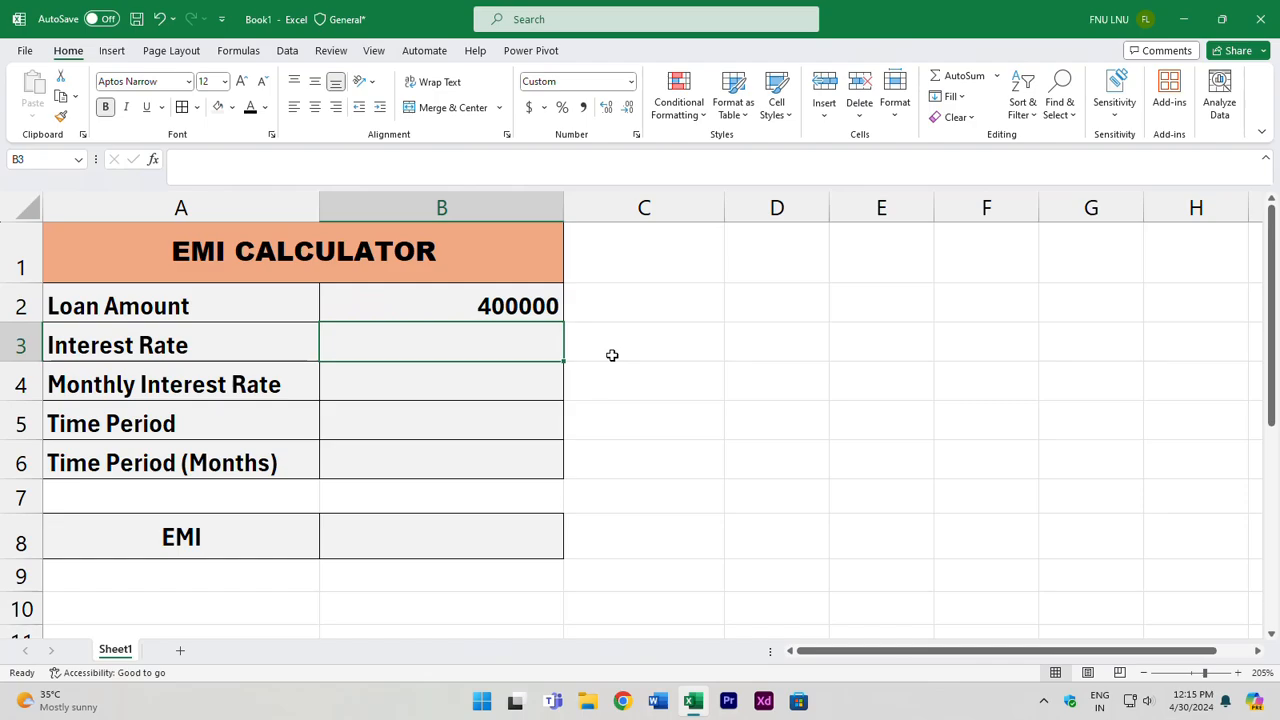
text(15%)
key(Return)
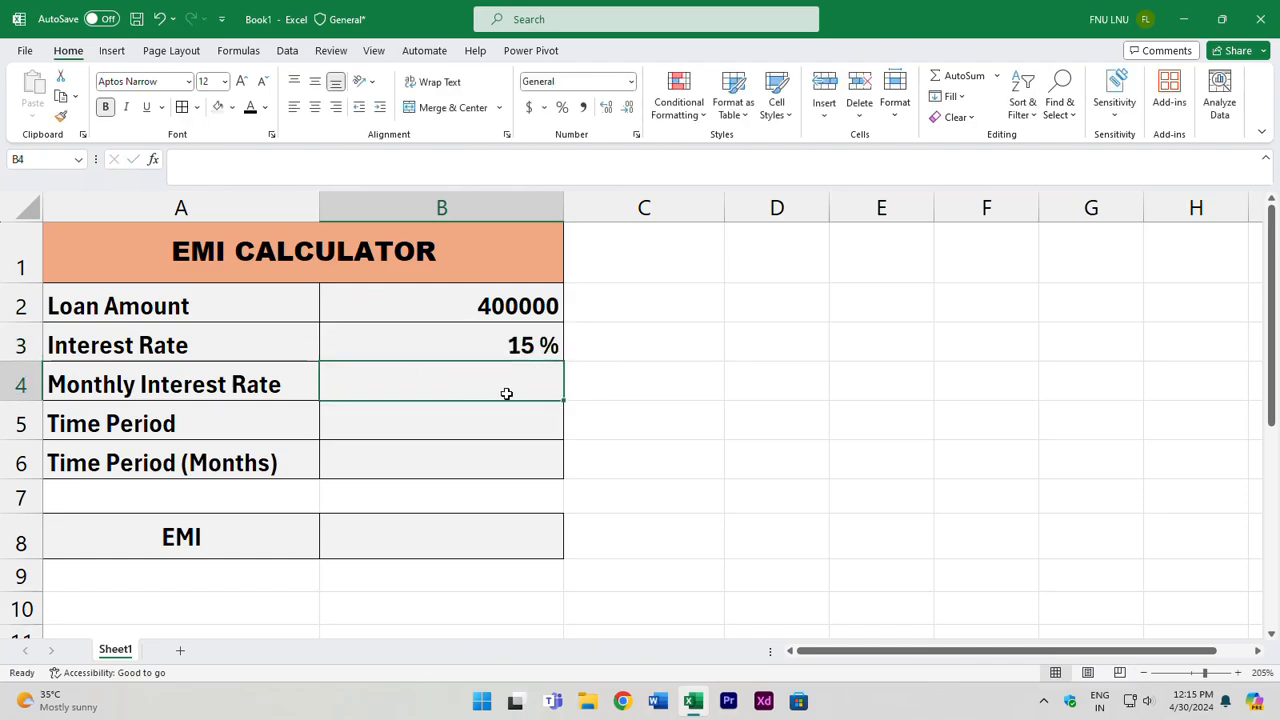
- Enter 5 as the time period in B5
click(472, 423)
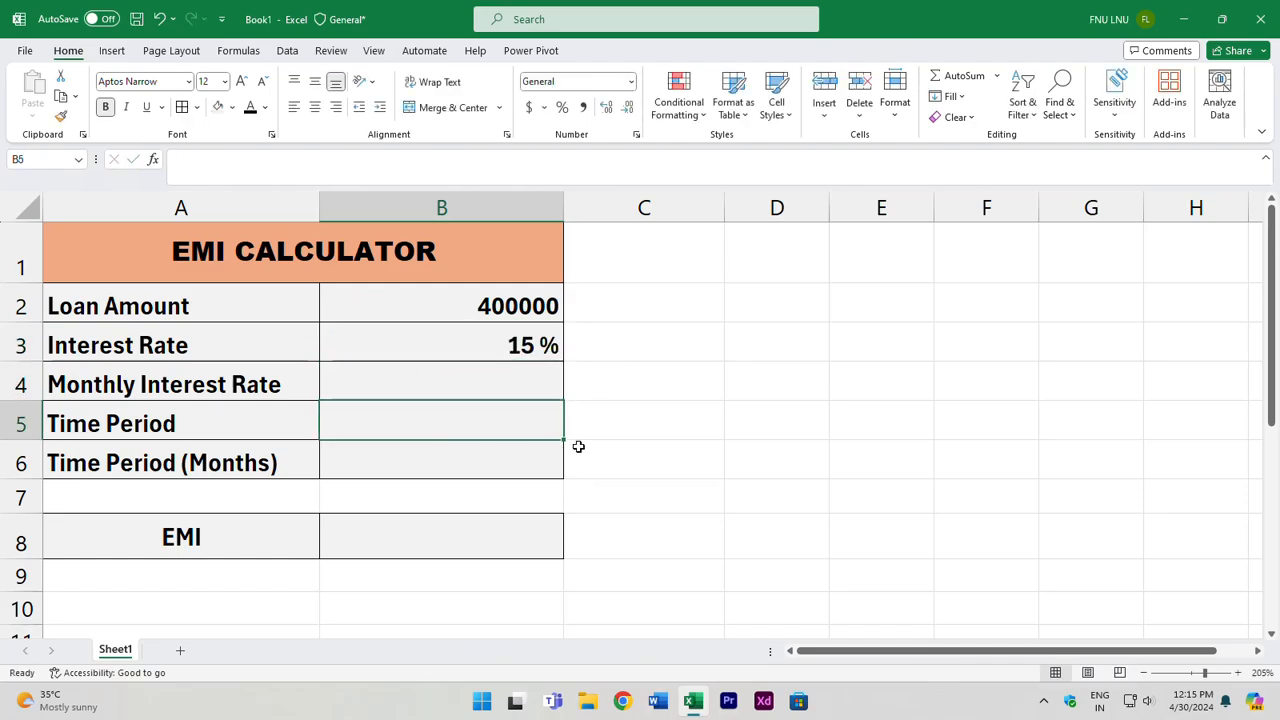
text(5)
key(Return)
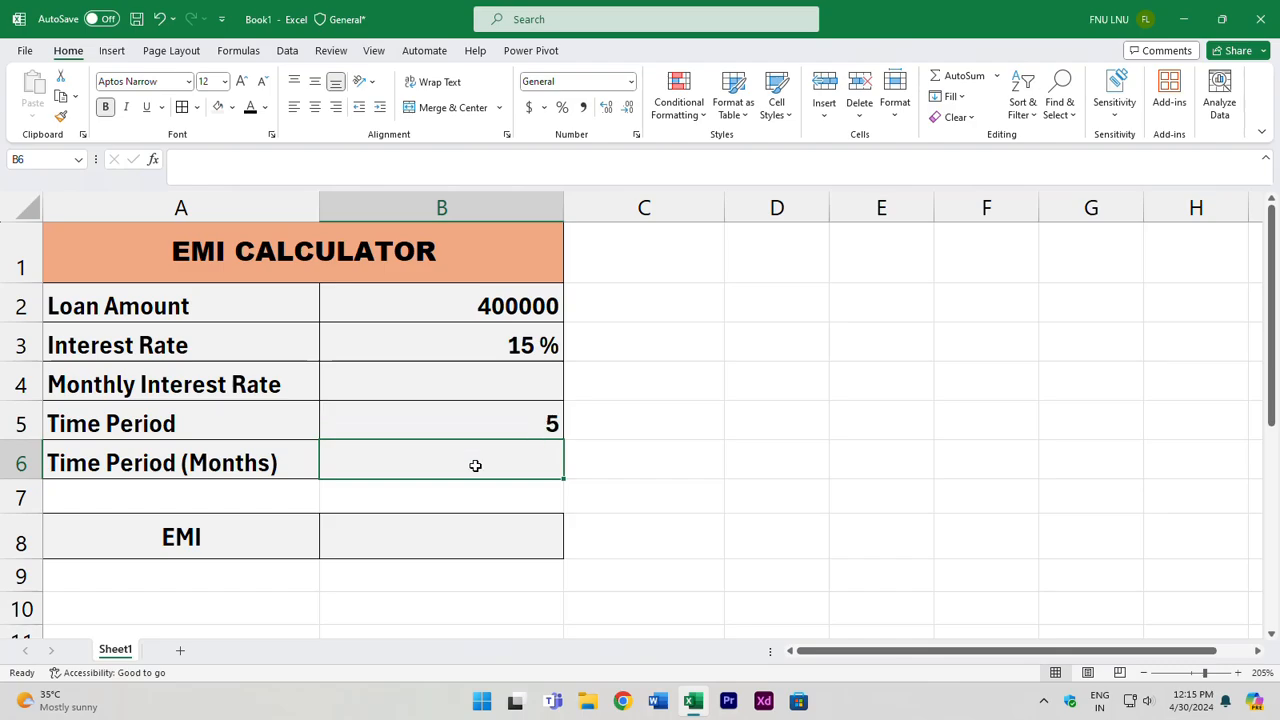
- Apply the custom number format "0 %" to the interest rate cell B3
click(545, 346)
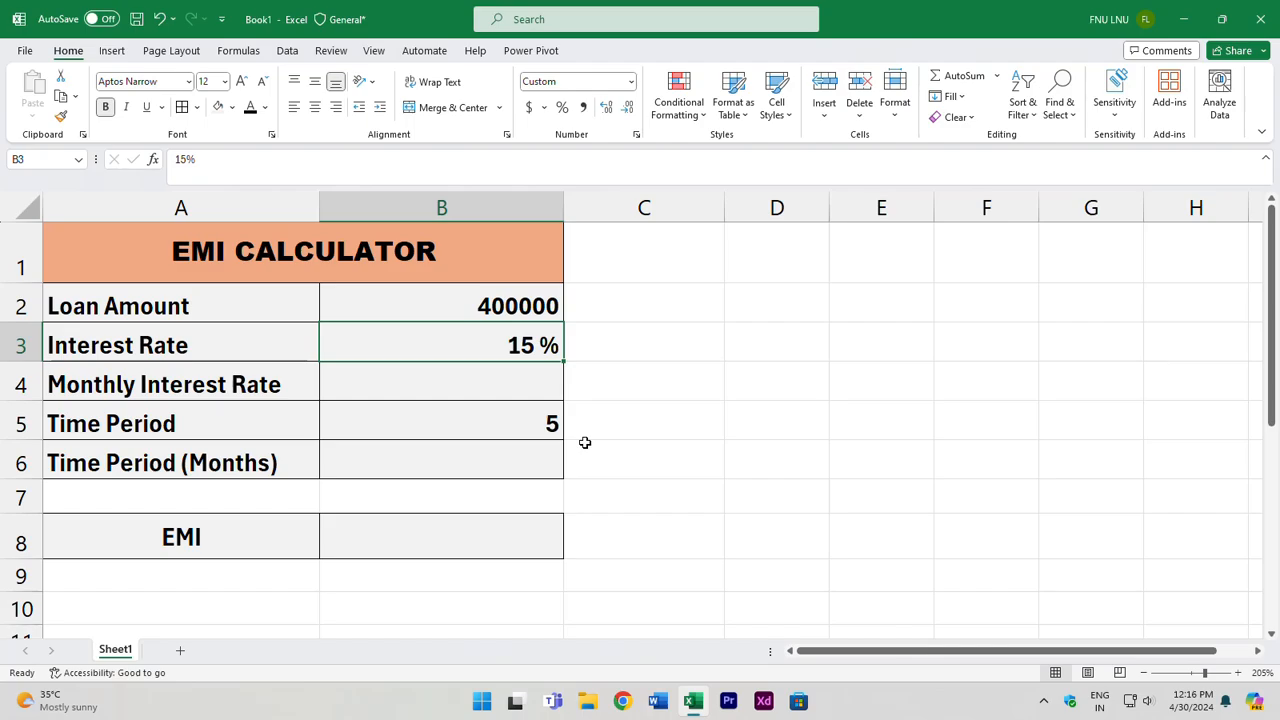
key(ctrl+1)
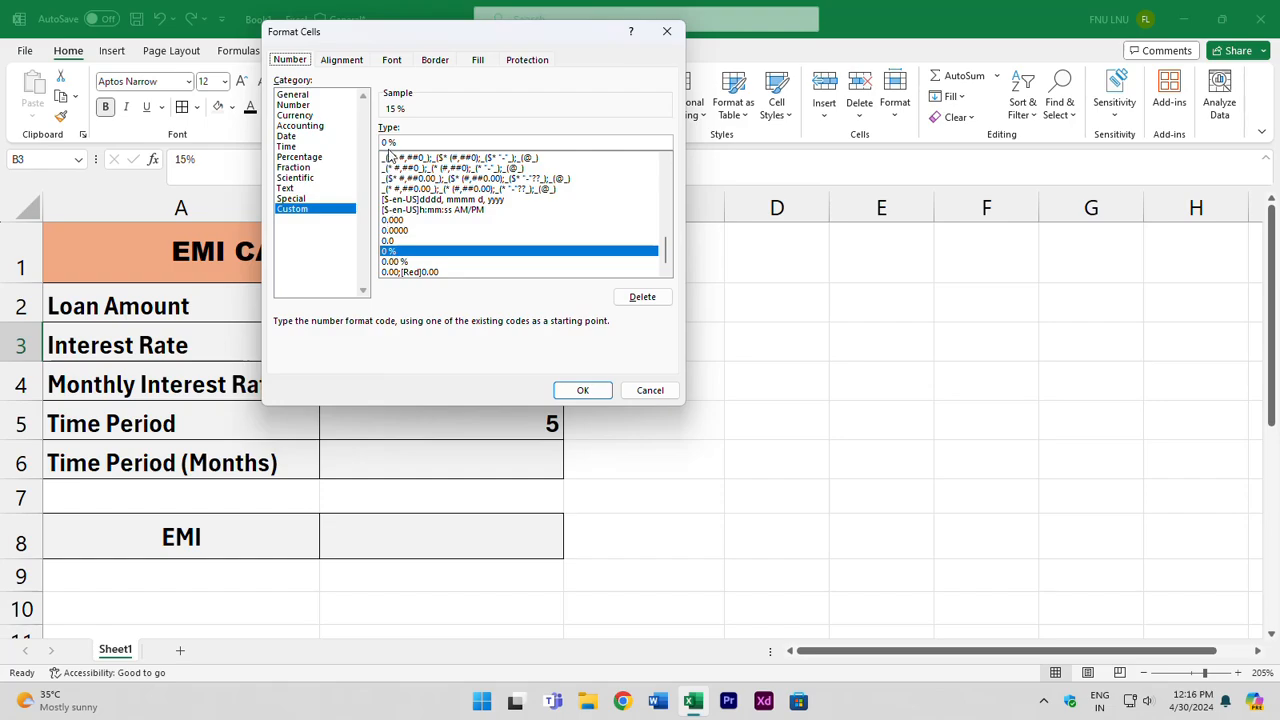
drag(401, 143, 331, 134)
text(0)
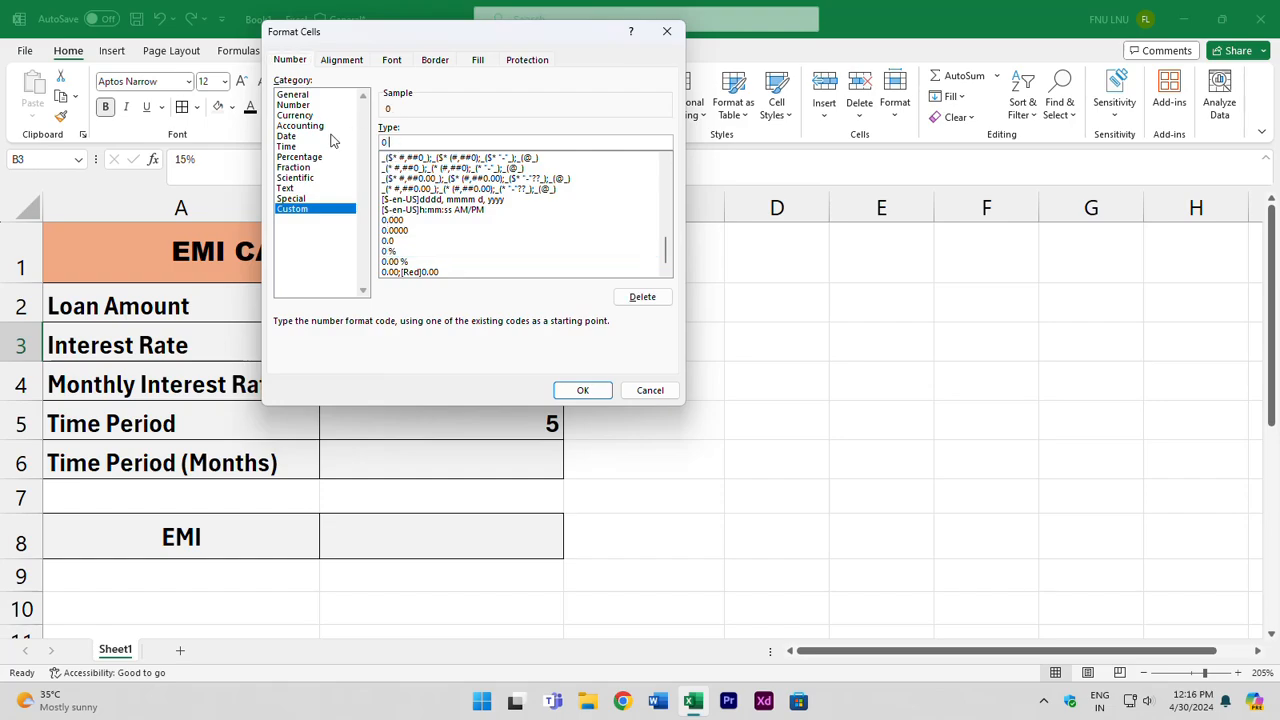
text( %)
key(Return)
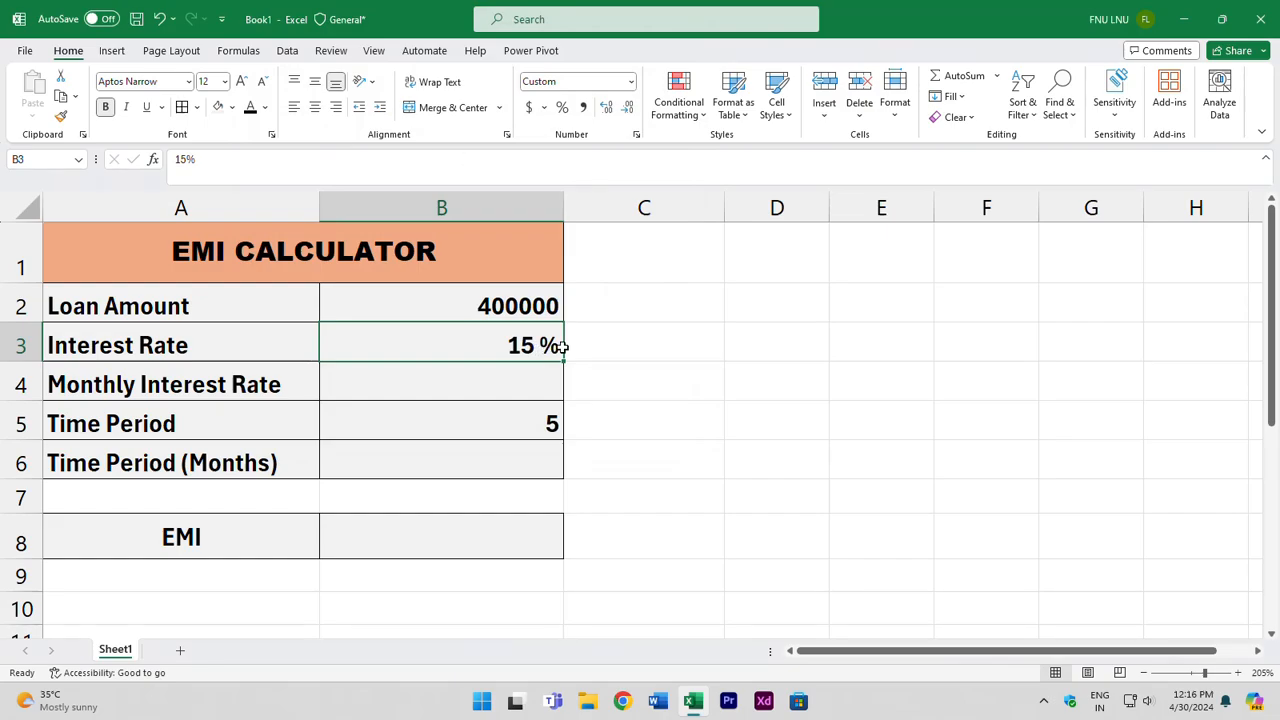
- Calculate the EMI in B8 with the formula =PMT(B3/12,B5*12,B2)
click(524, 544)
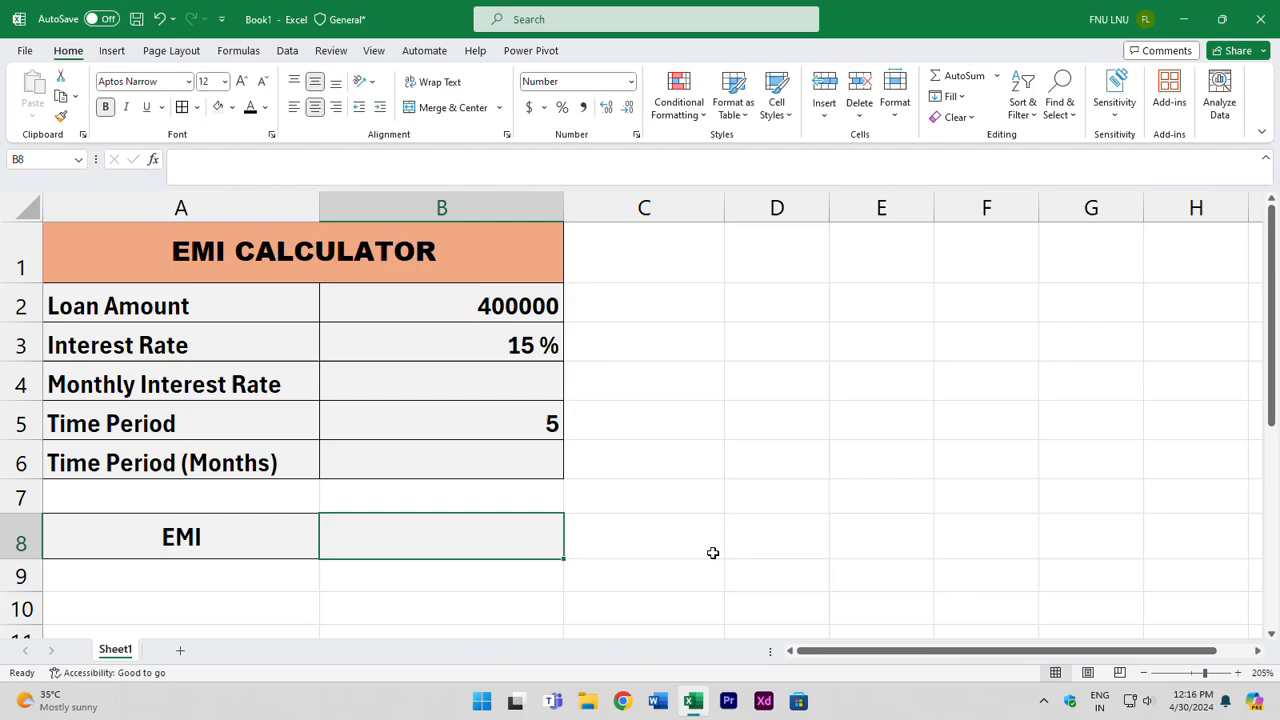
text(=)
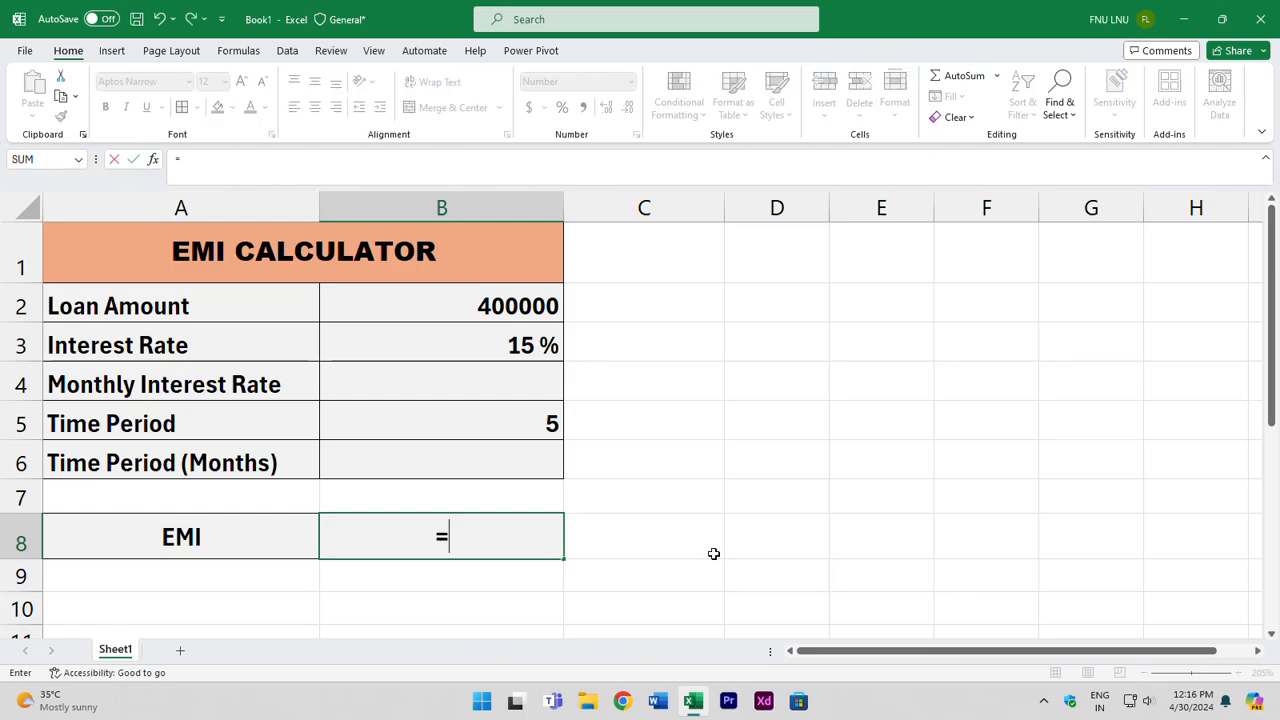
text(pmt)
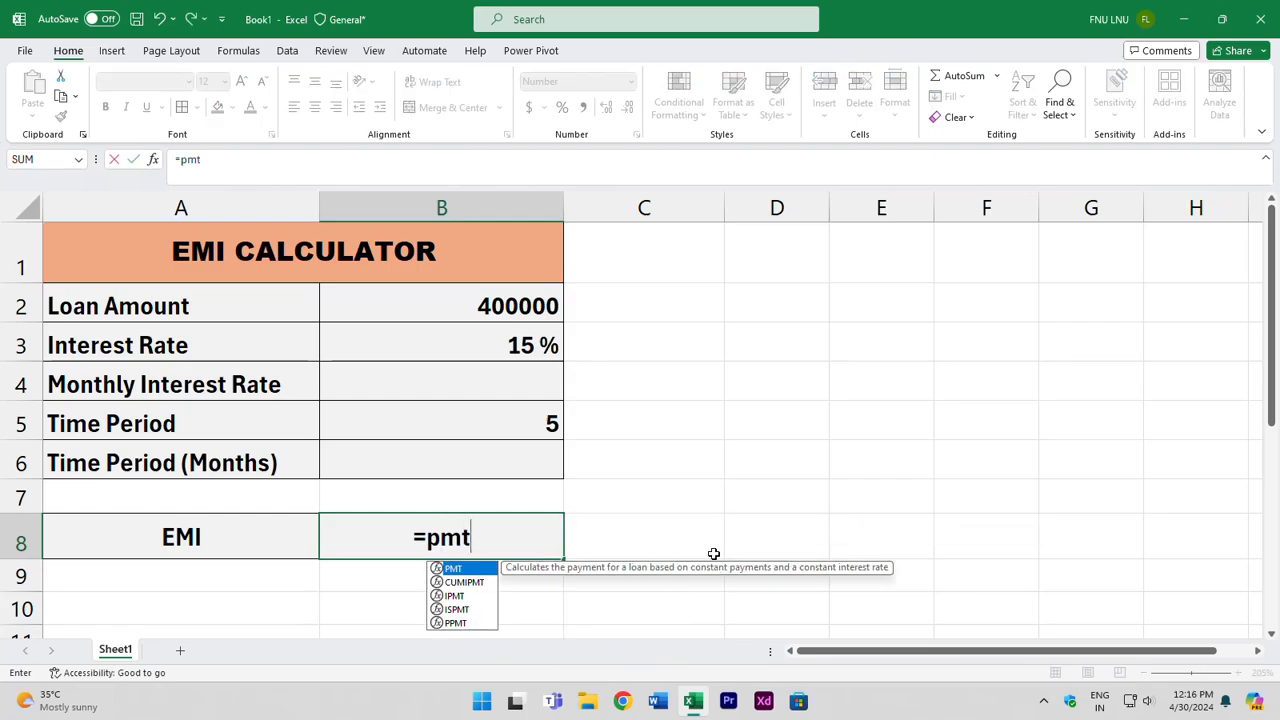
key(Tab)
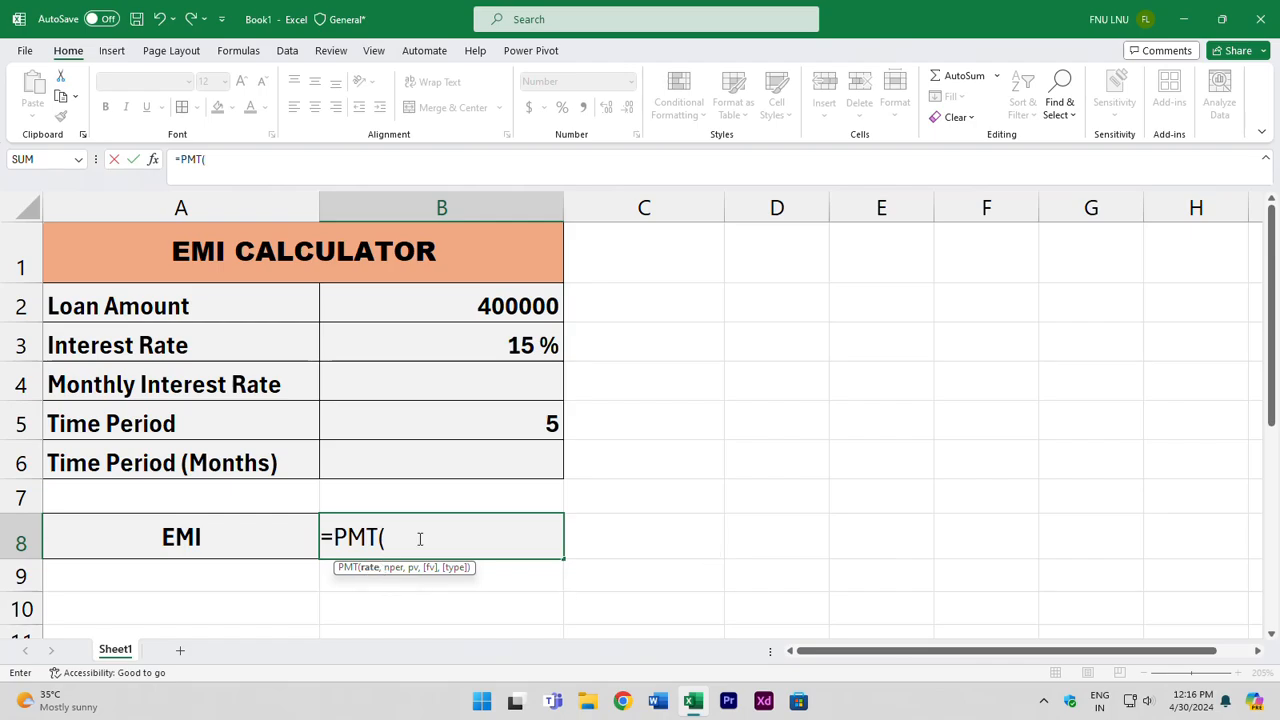
click(500, 346)
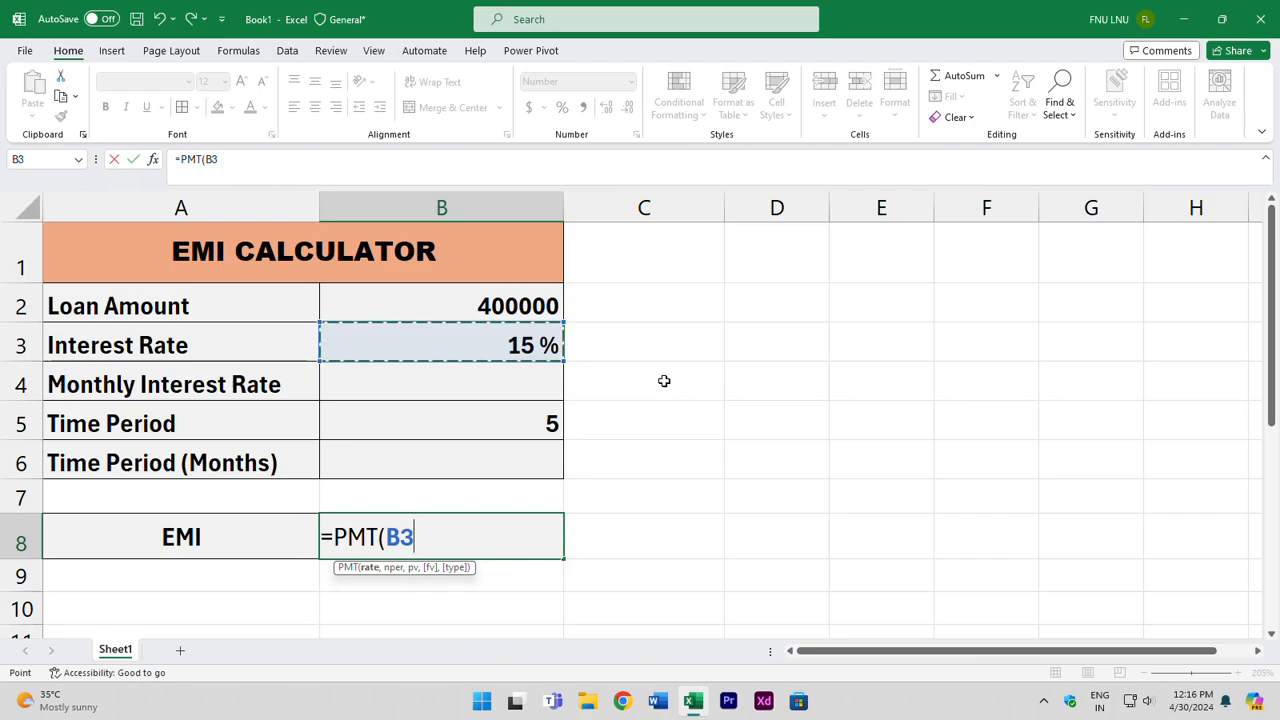
text(/12,)
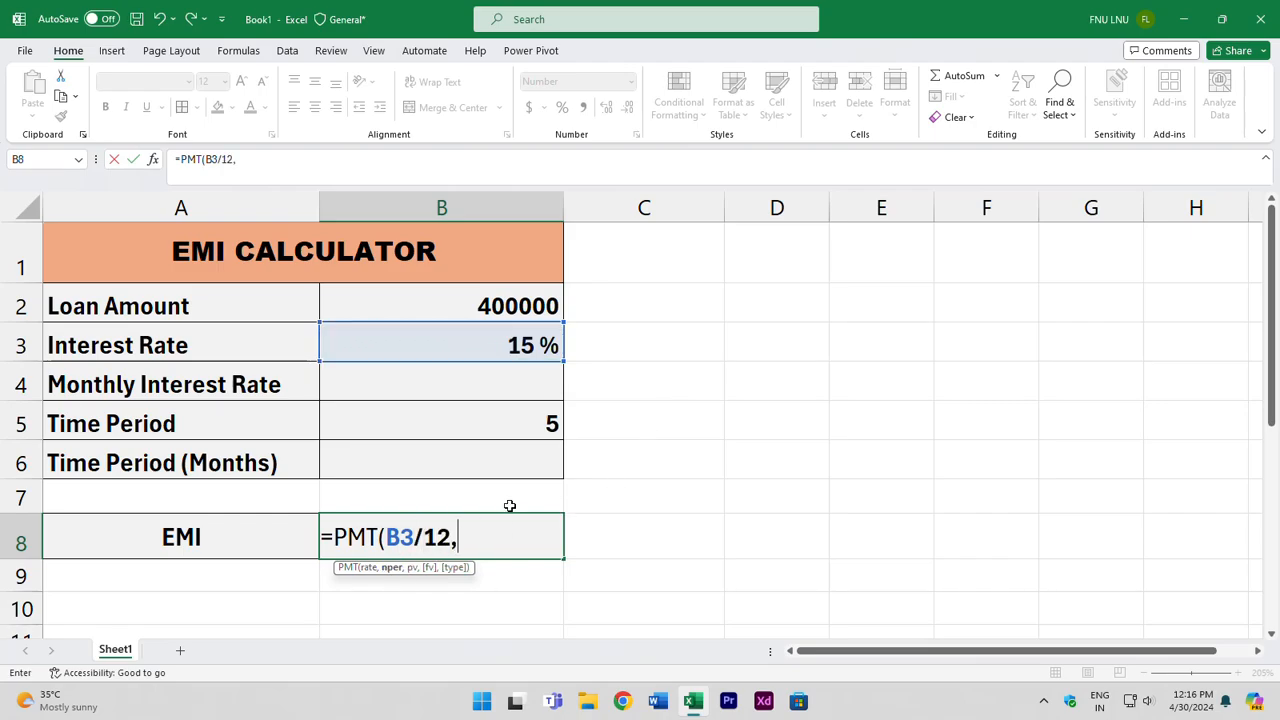
click(534, 423)
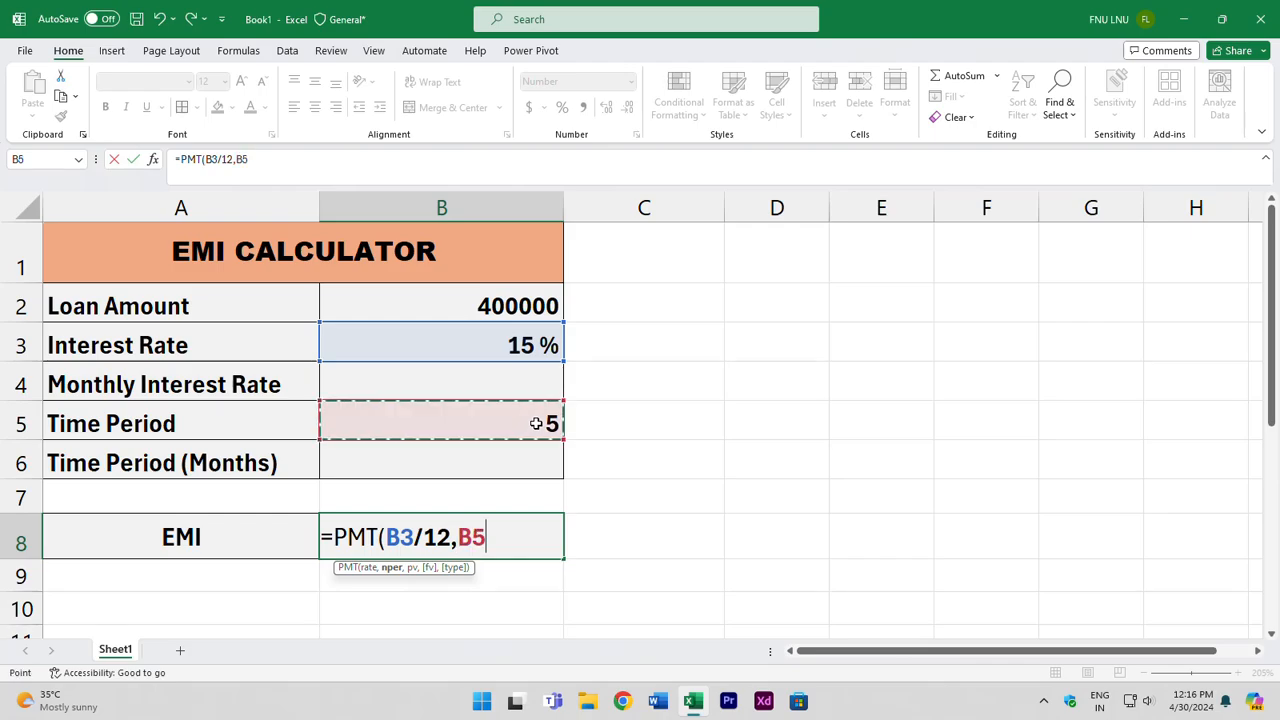
text(*1)
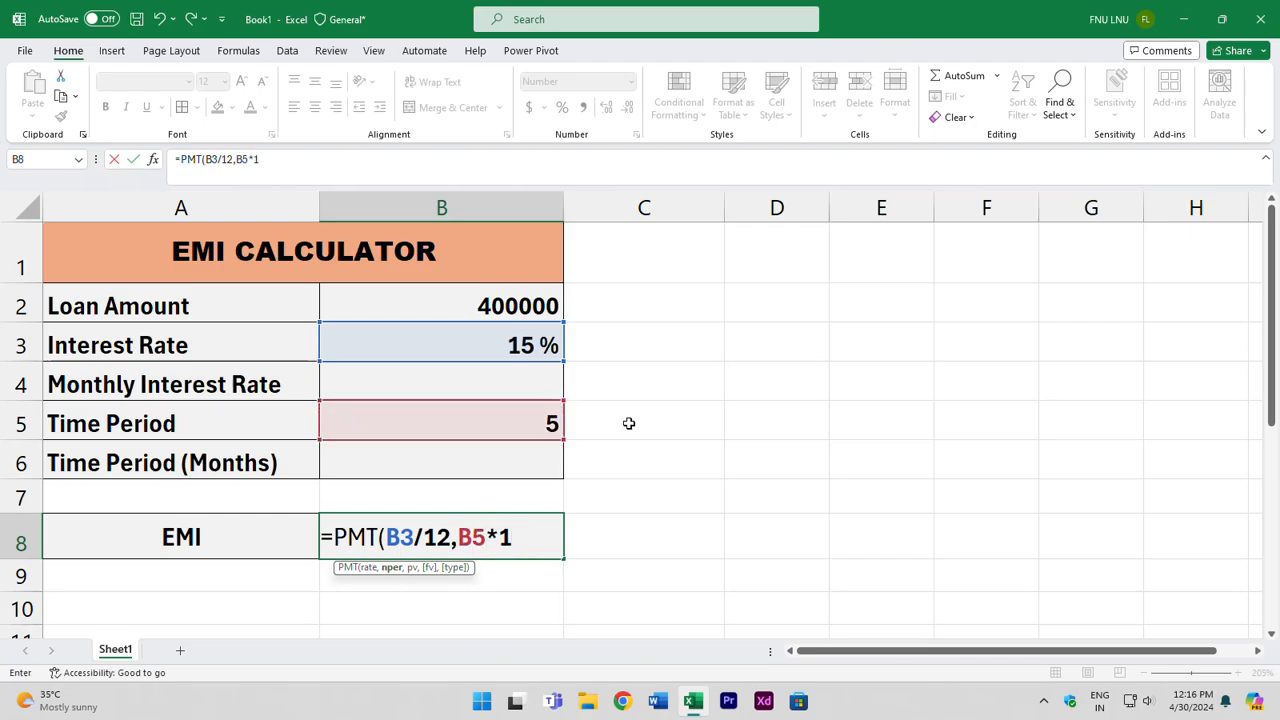
text(2,)
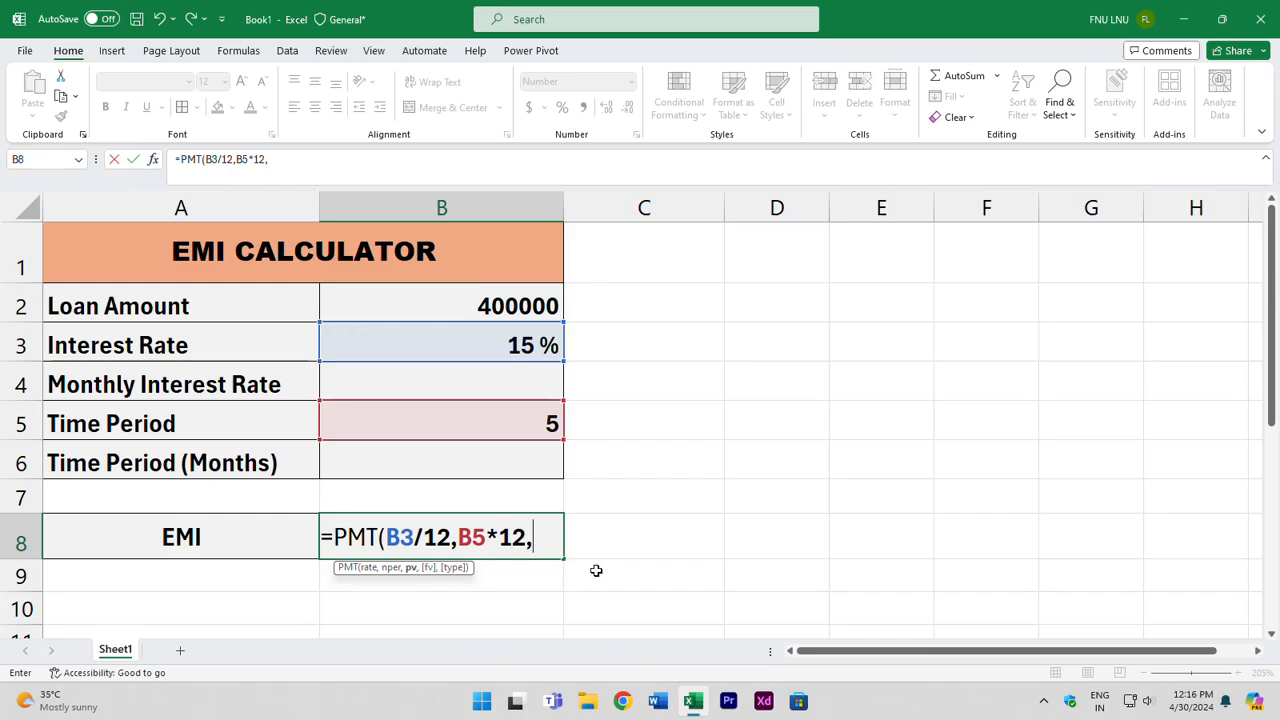
click(512, 305)
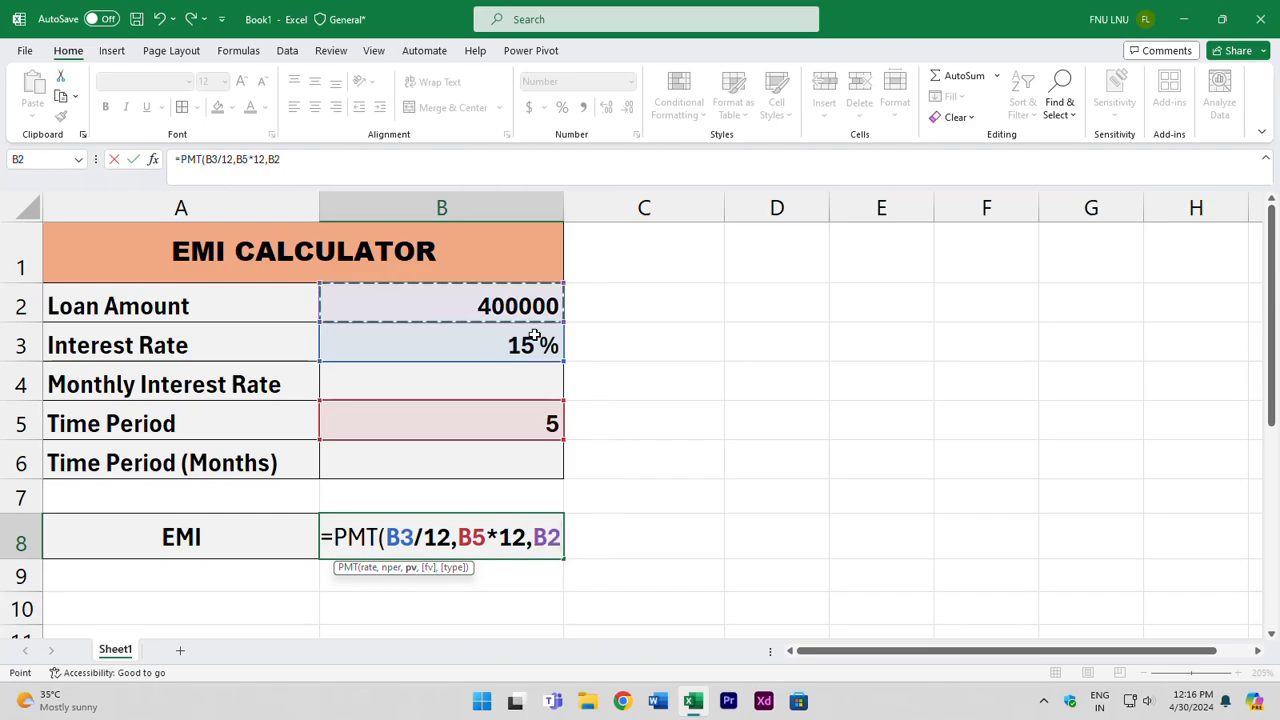
text())
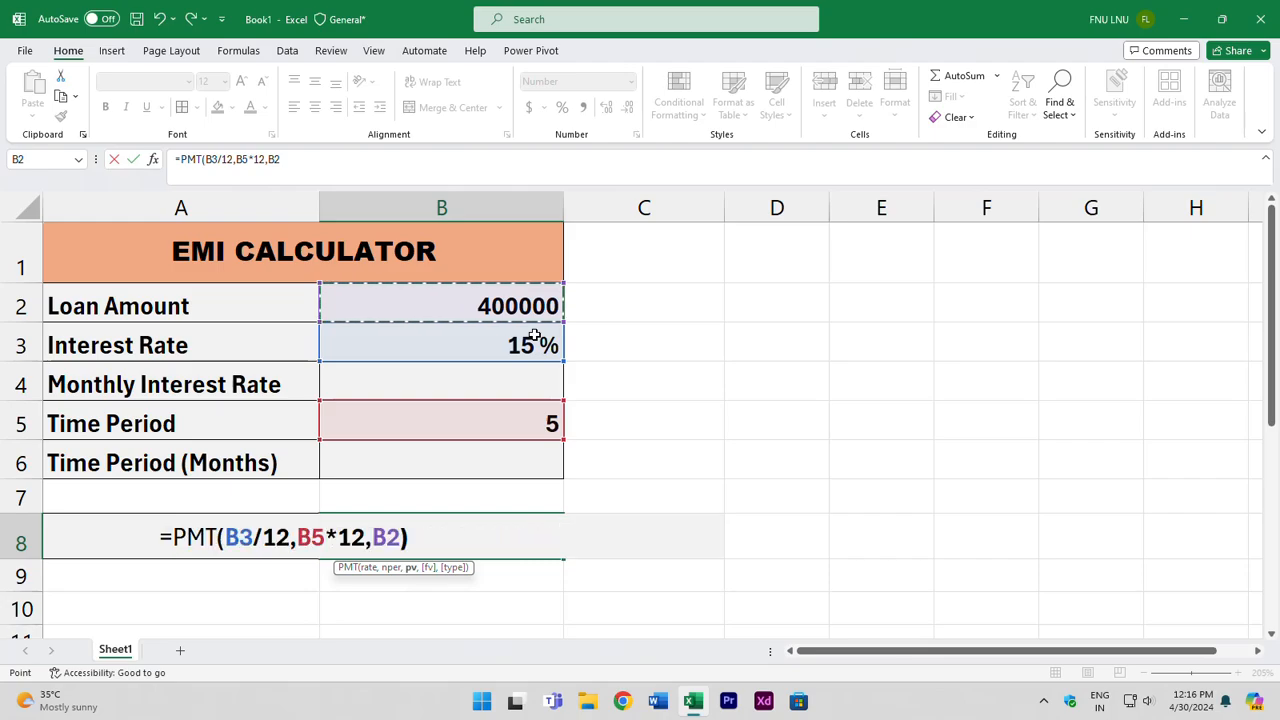
key(Return)
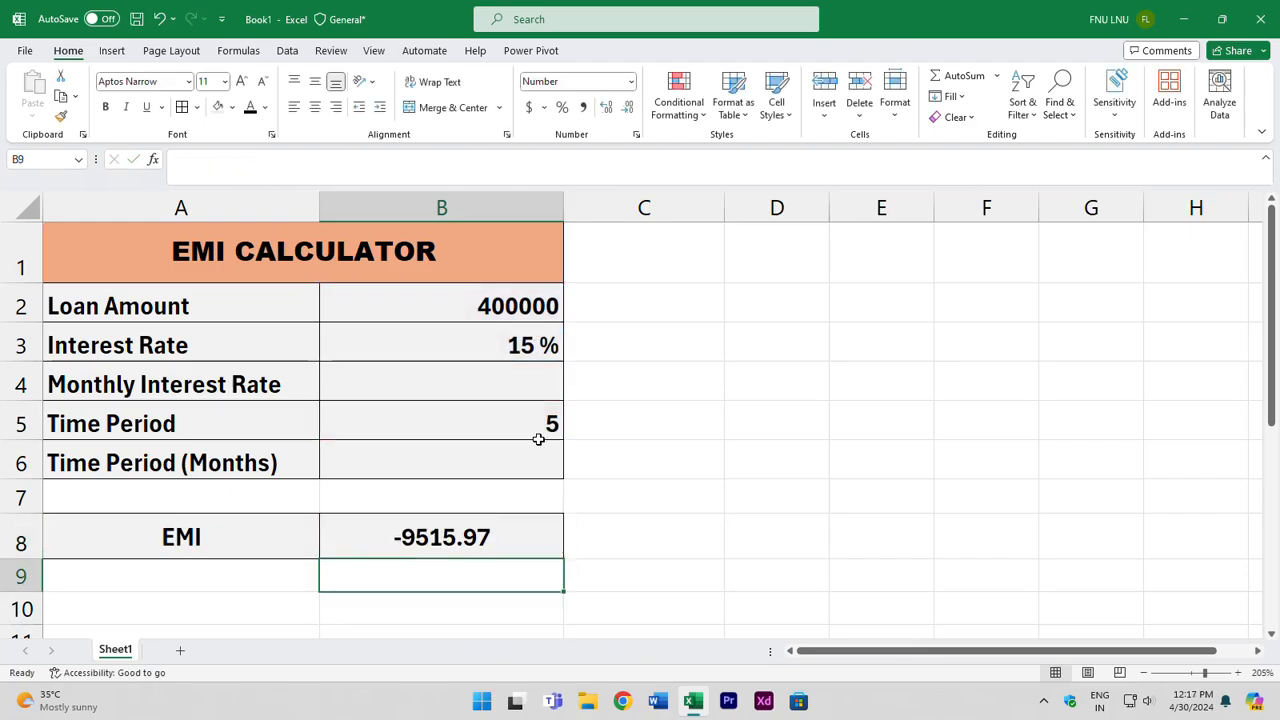
- Format the EMI cell B8 to show negative numbers in red without a minus sign
click(518, 538)
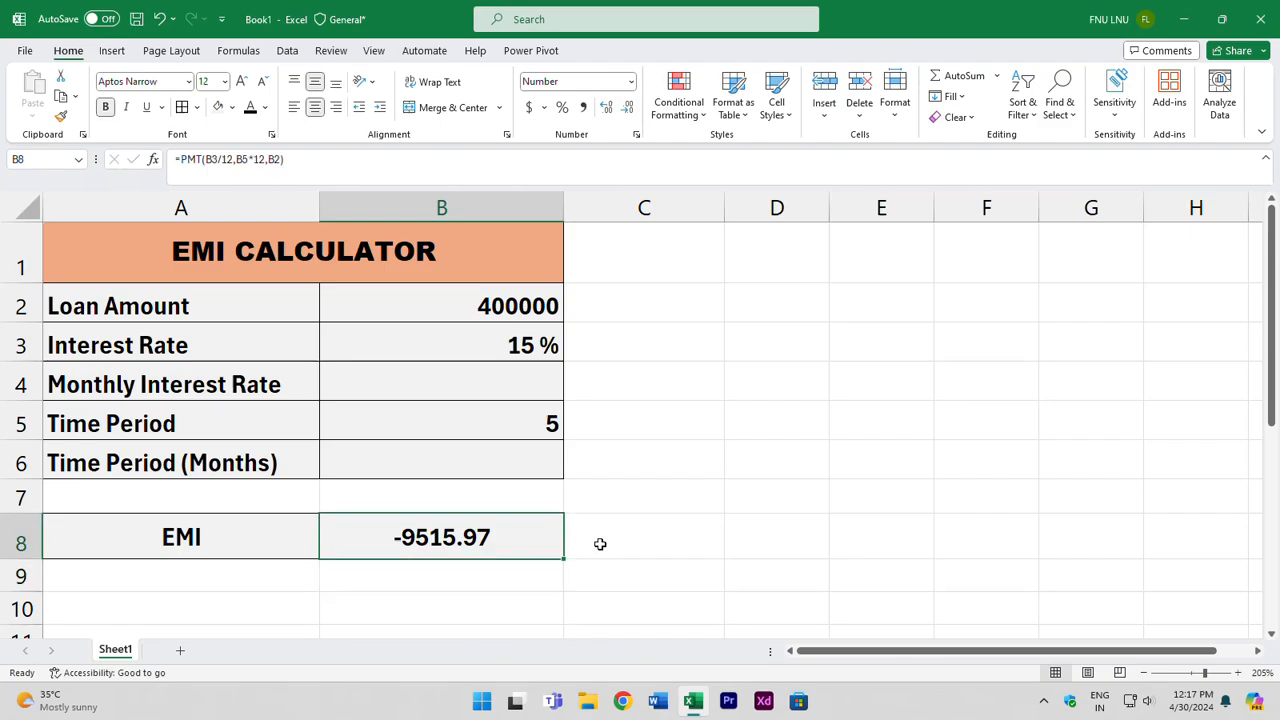
key(ctrl+1)
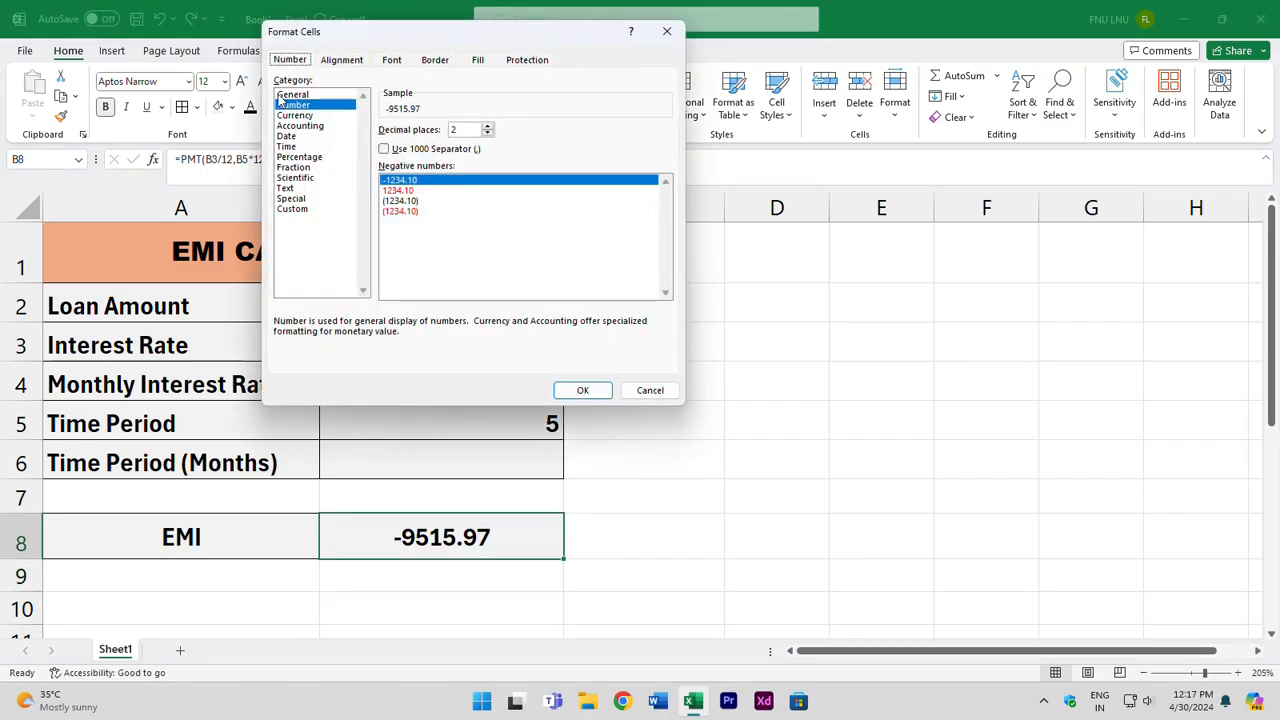
click(398, 190)
click(585, 391)
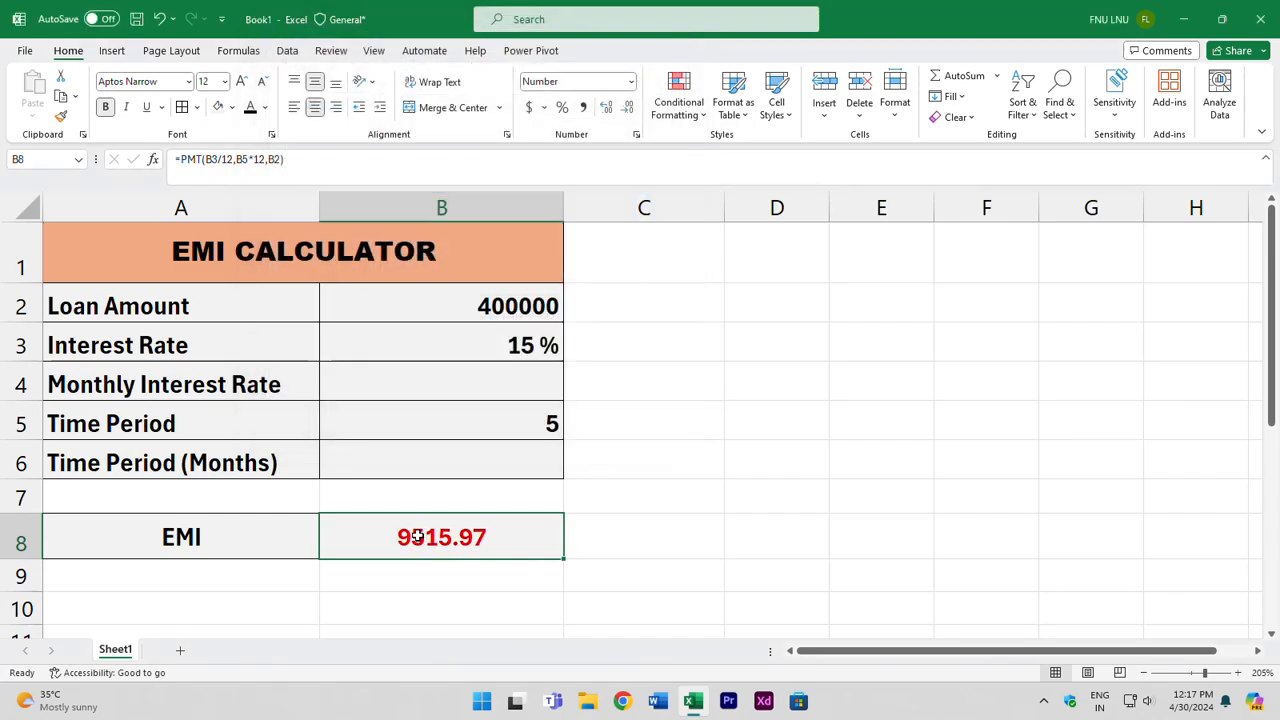
click(601, 535)
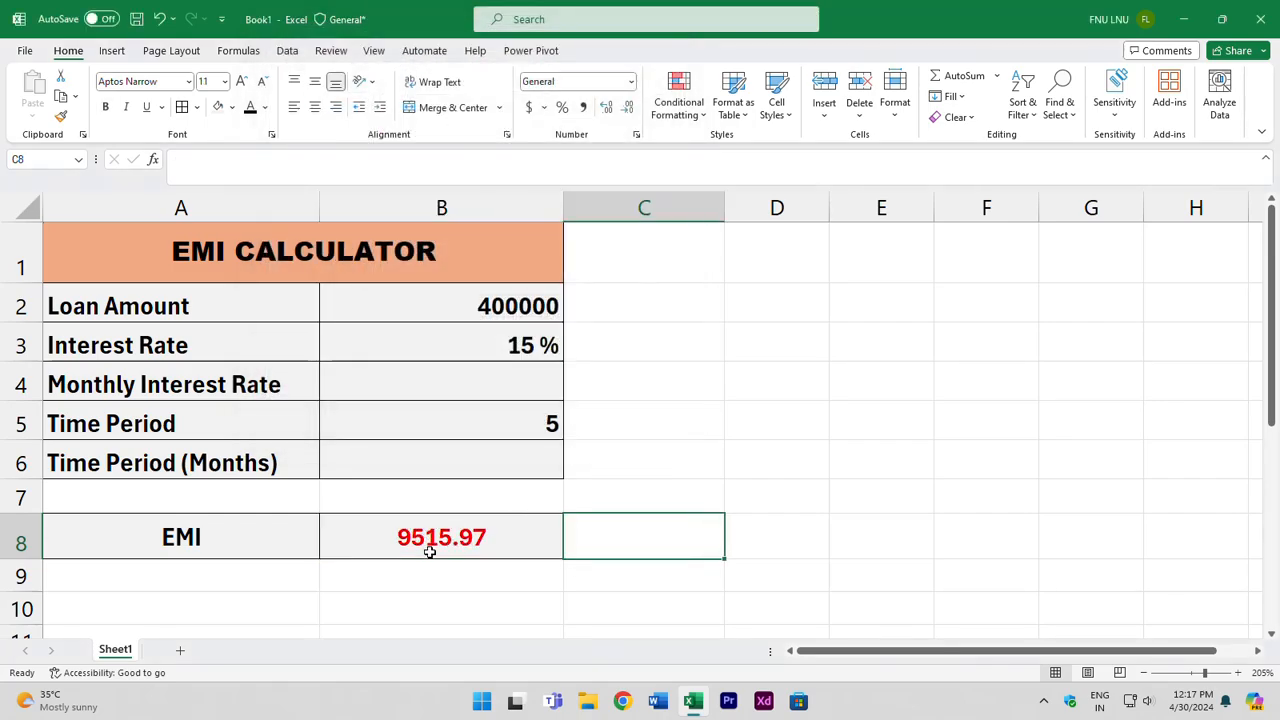
- Delete the PMT formula from the EMI cell B8
click(429, 552)
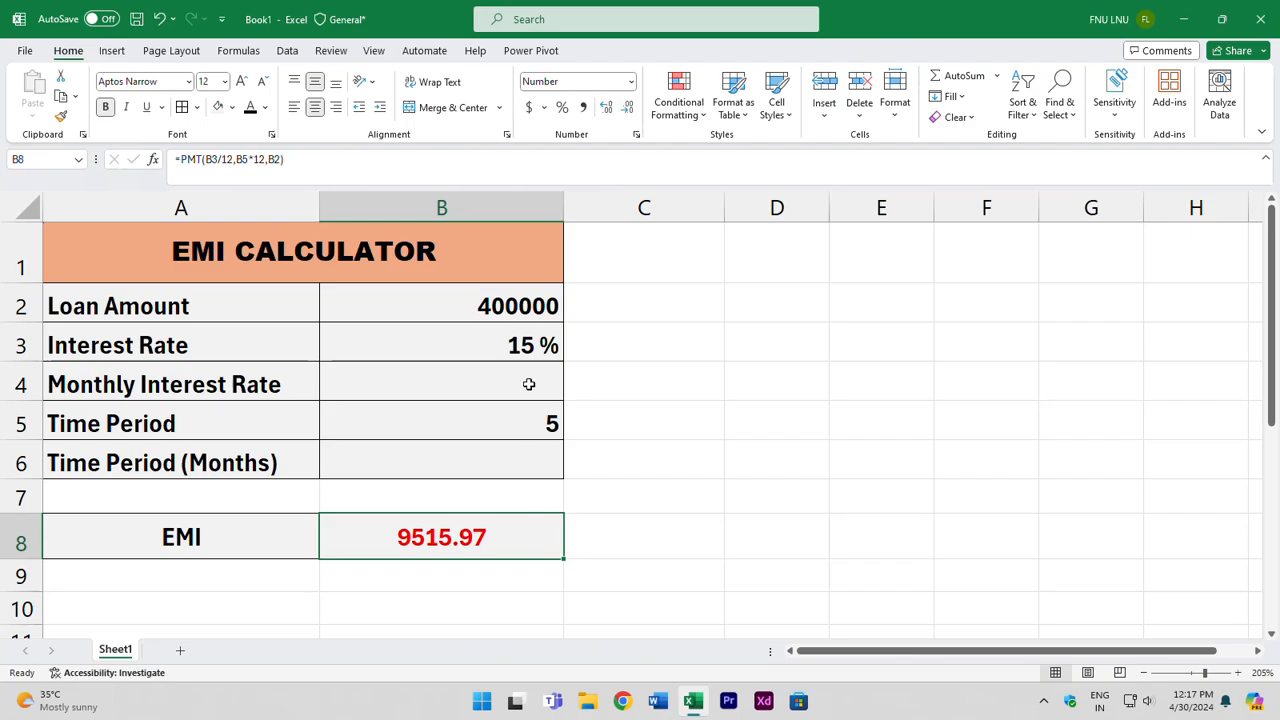
key(Delete)
click(646, 520)
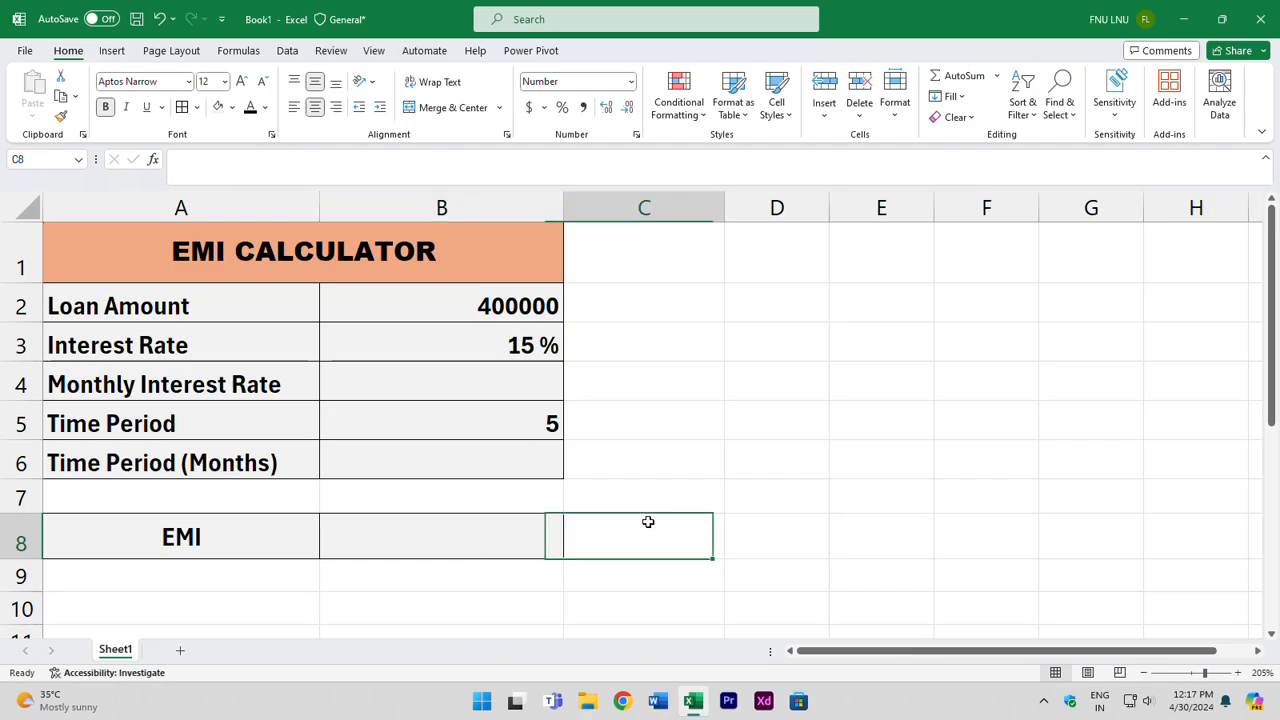
- Calculate the monthly interest rate in B4 with the formula =B3/12
click(521, 384)
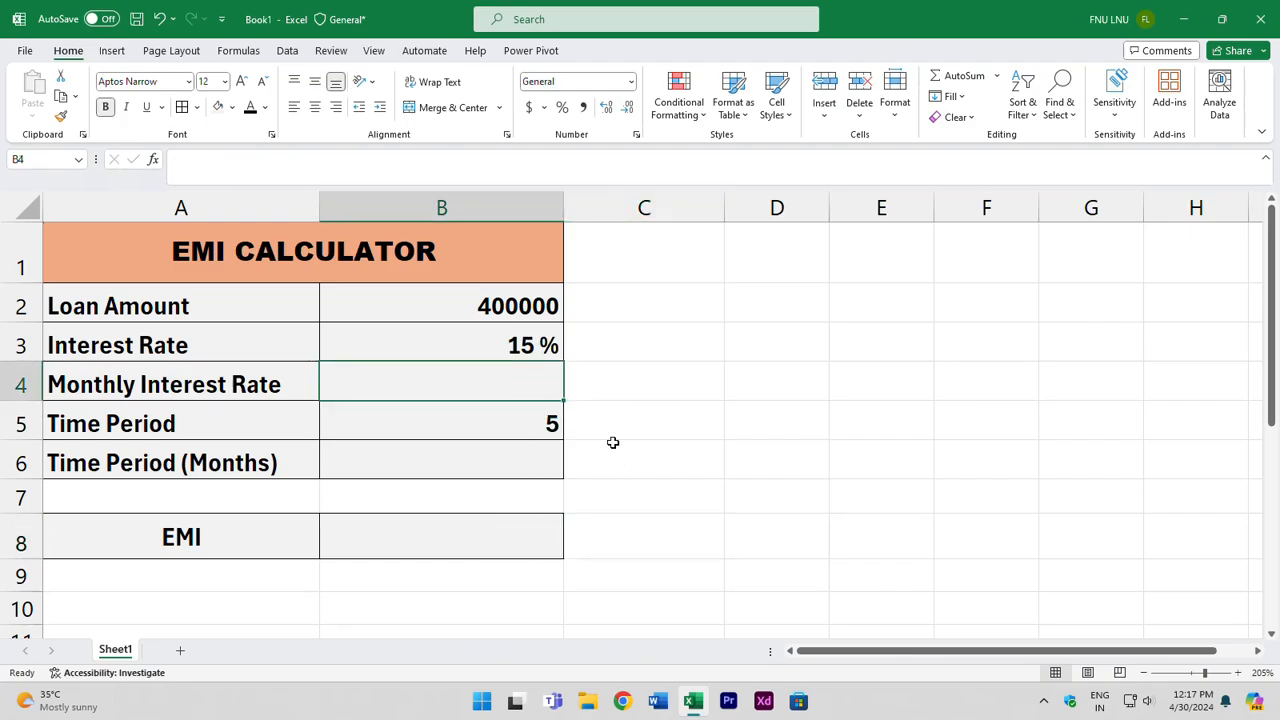
text(=)
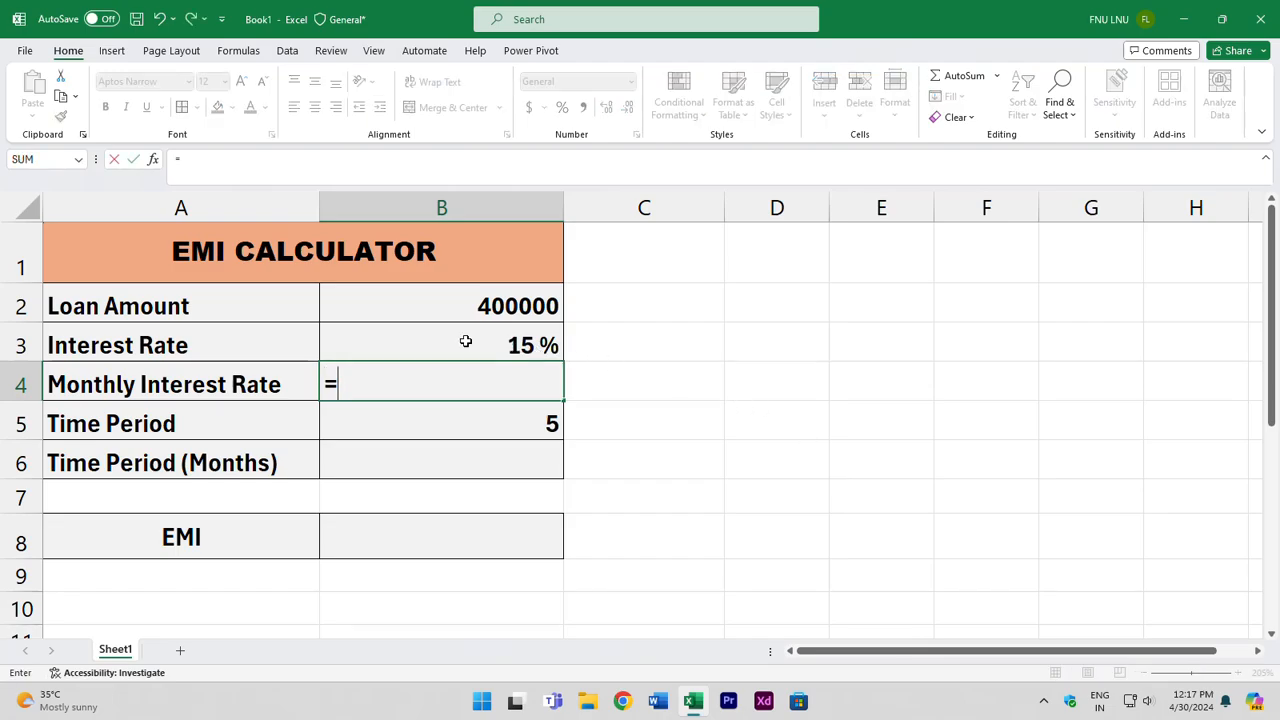
click(527, 345)
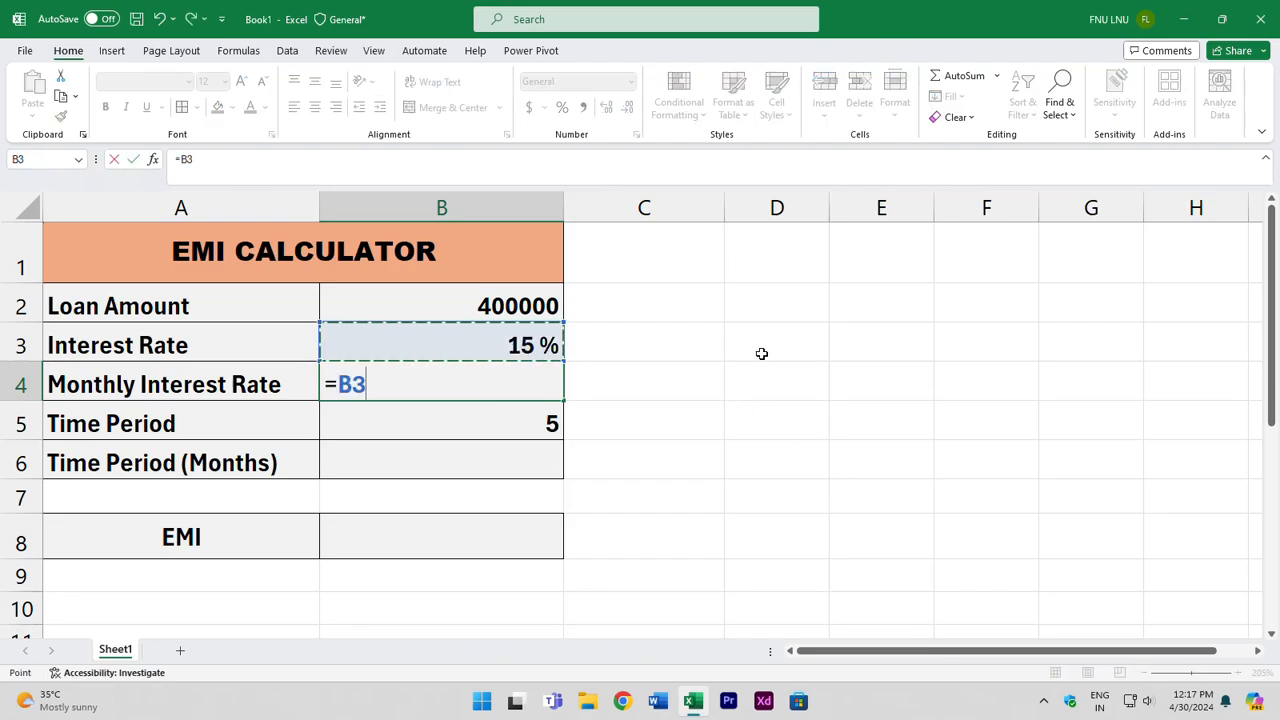
text(/12)
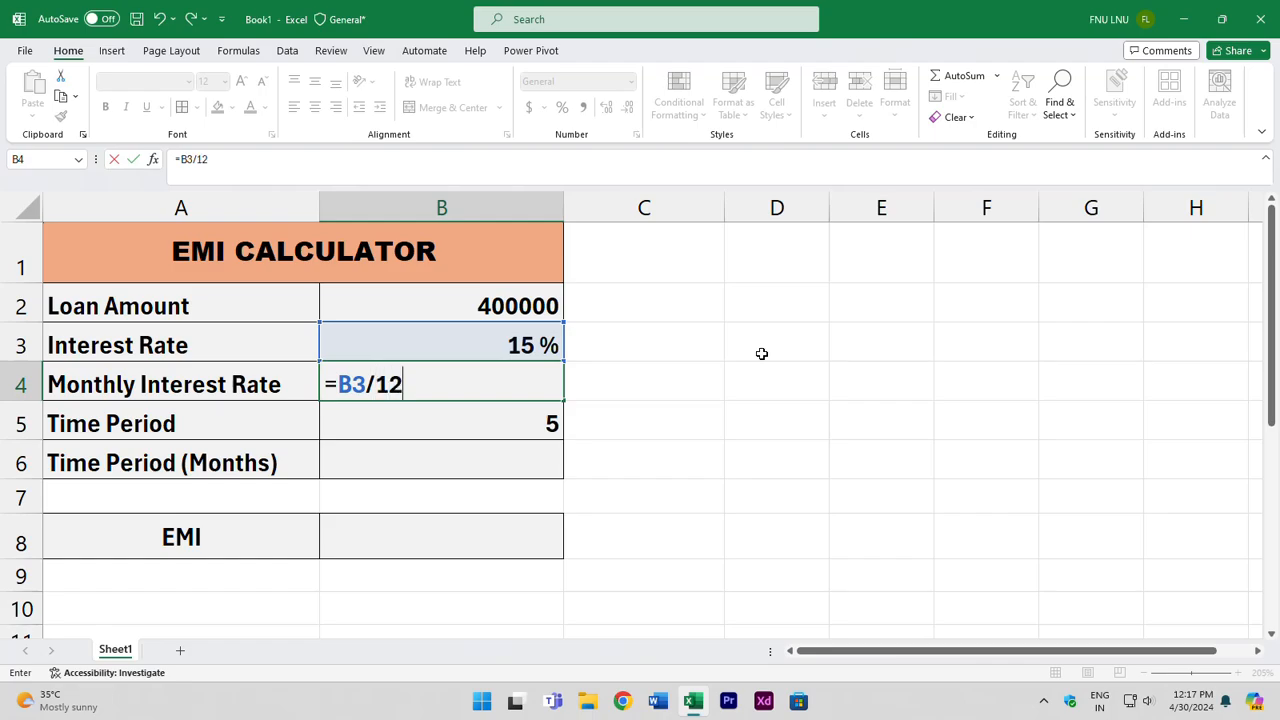
key(Return)
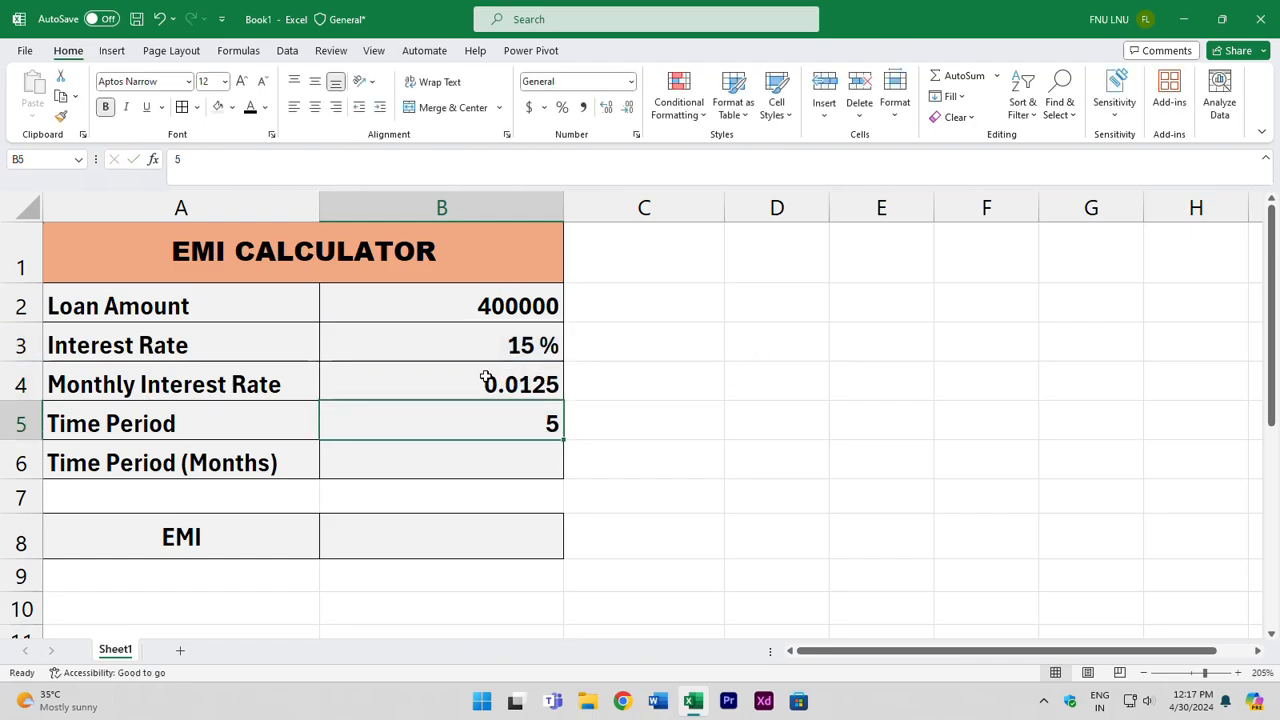
- Calculate the time period in months in B6 with the formula =B5*12
click(538, 464)
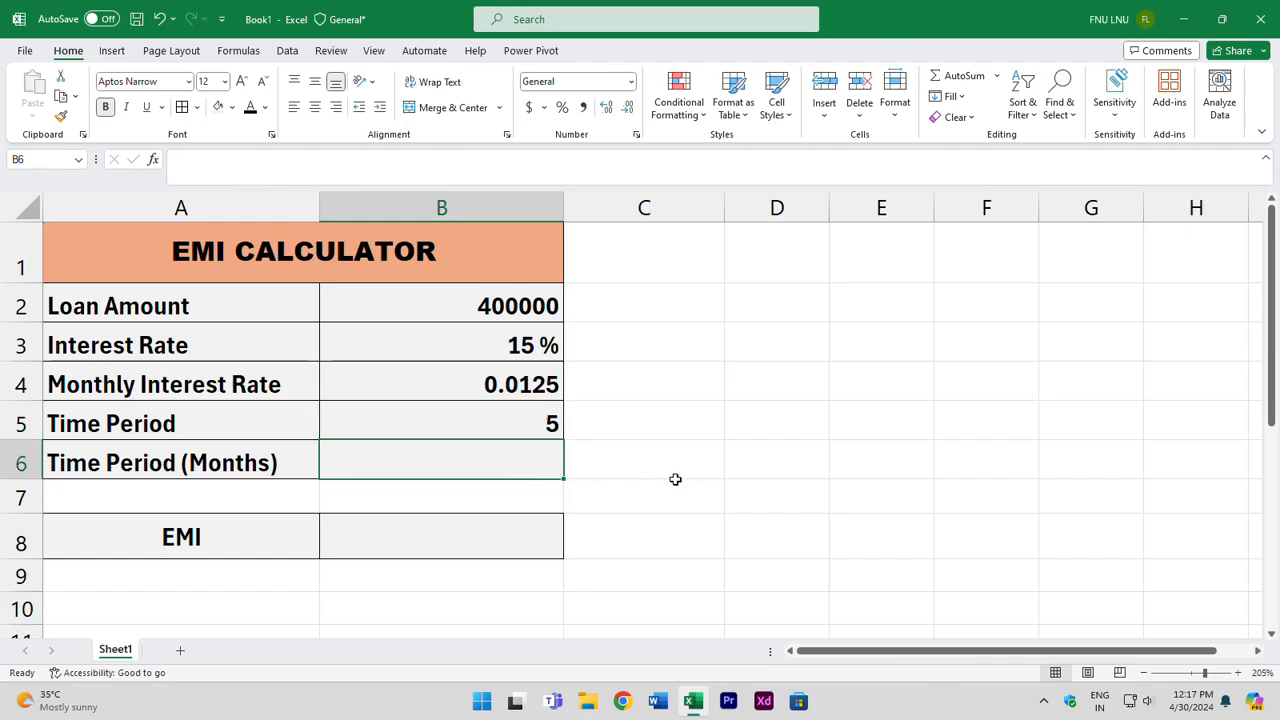
text(=)
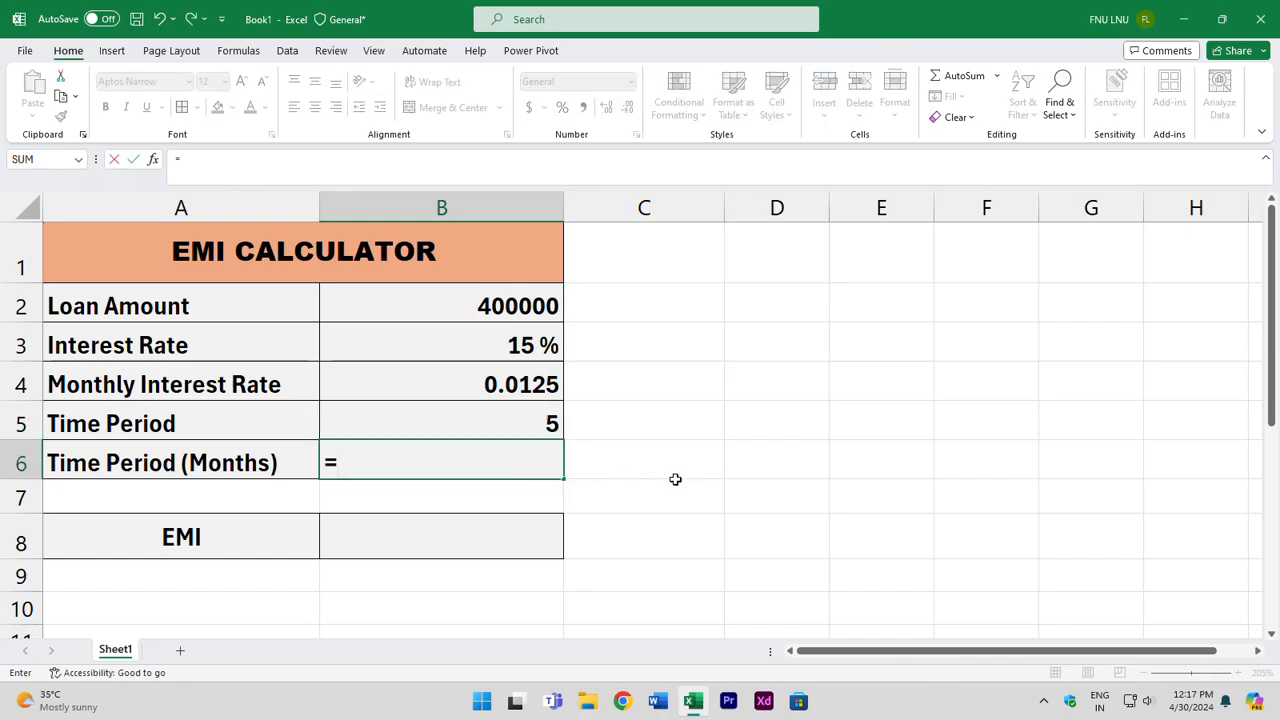
key(Up)
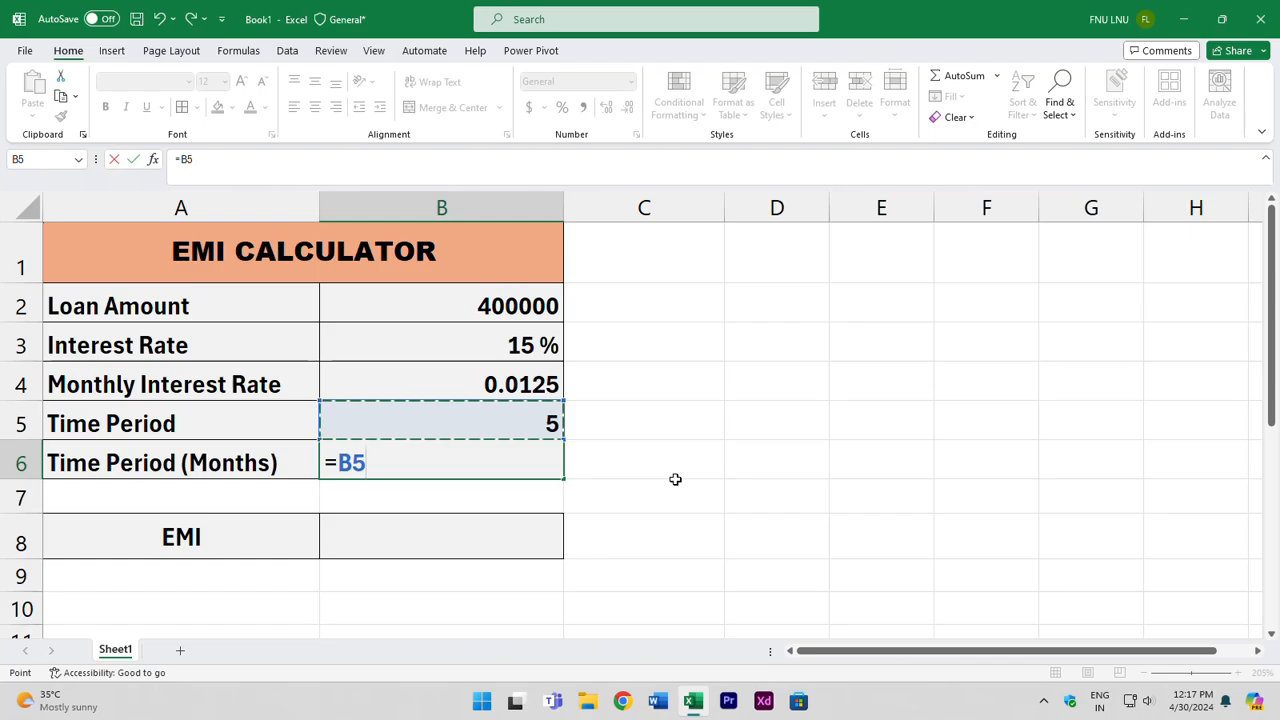
text(*1)
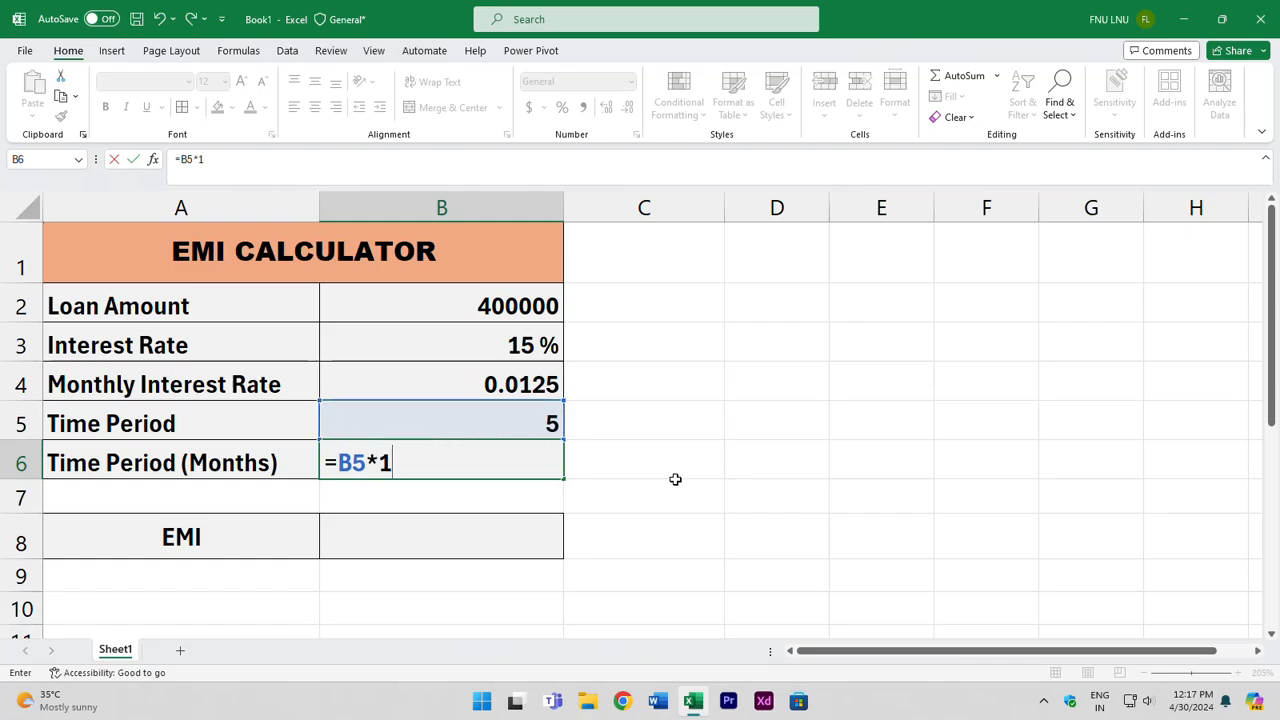
text(2)
key(Return)
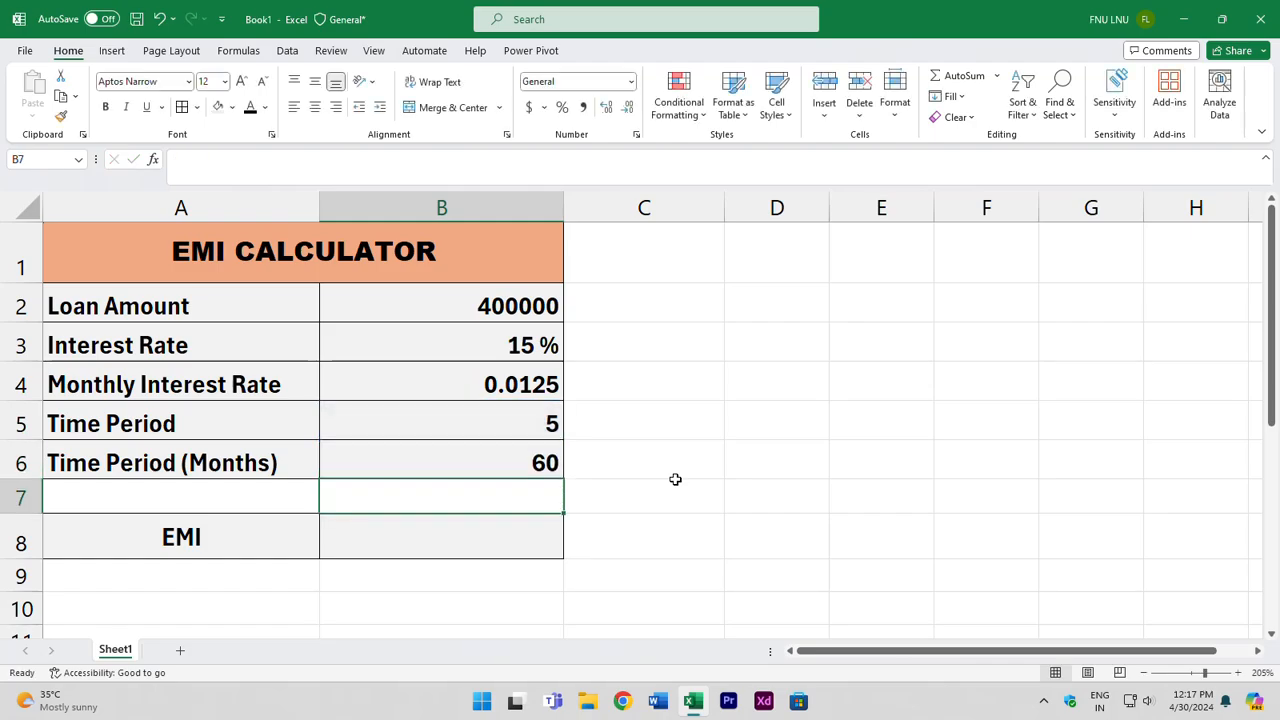
- Calculate the EMI as a positive amount in B8 with the formula =-PMT(B4,B6,B2)
click(491, 539)
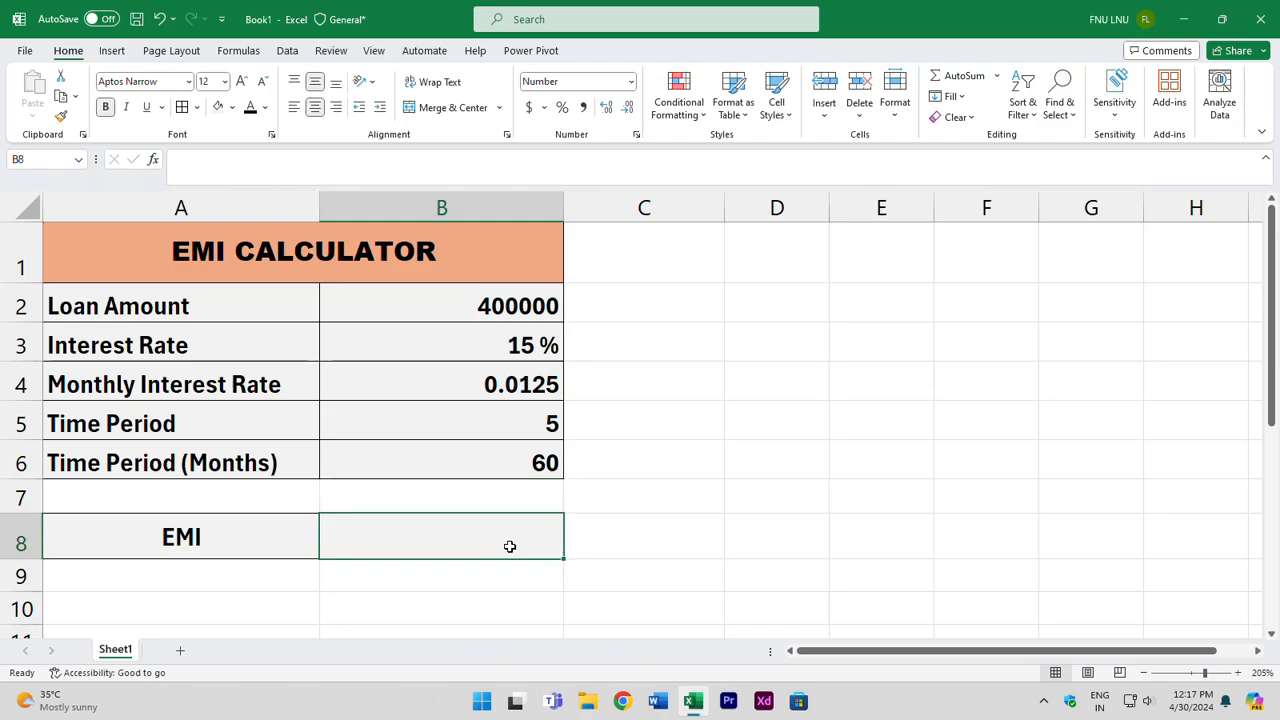
text(=)
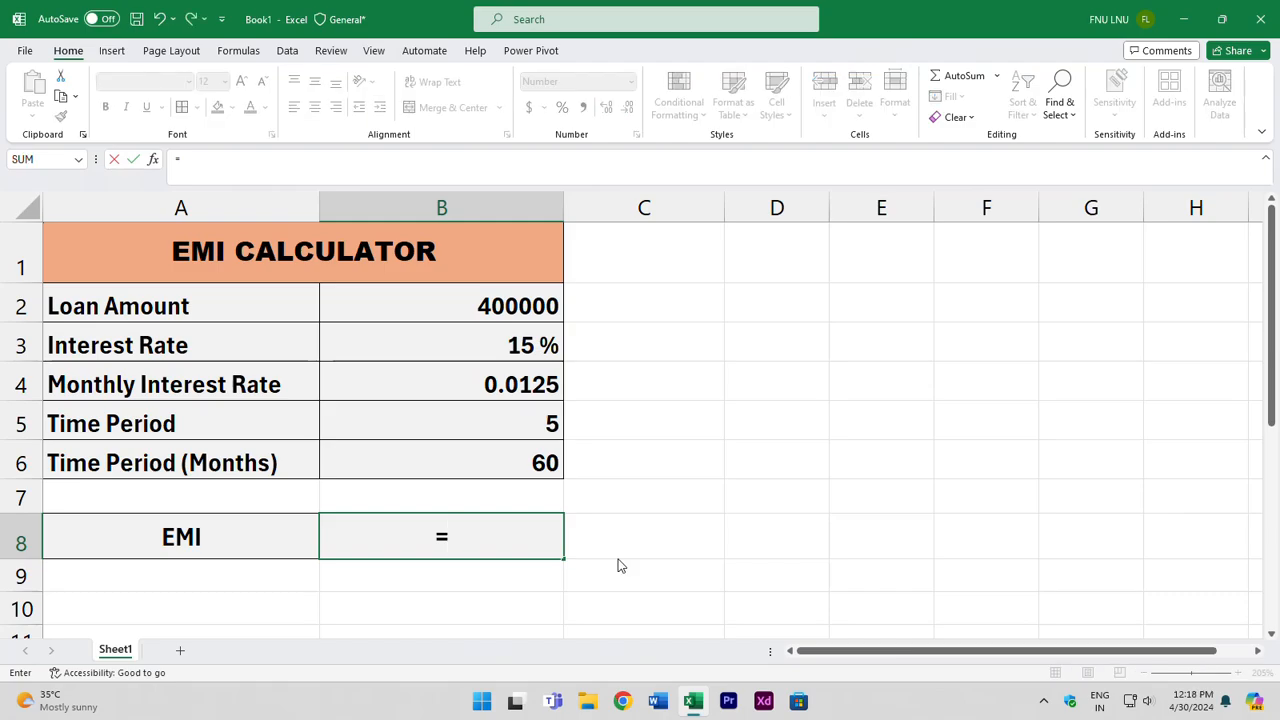
text(-pmt)
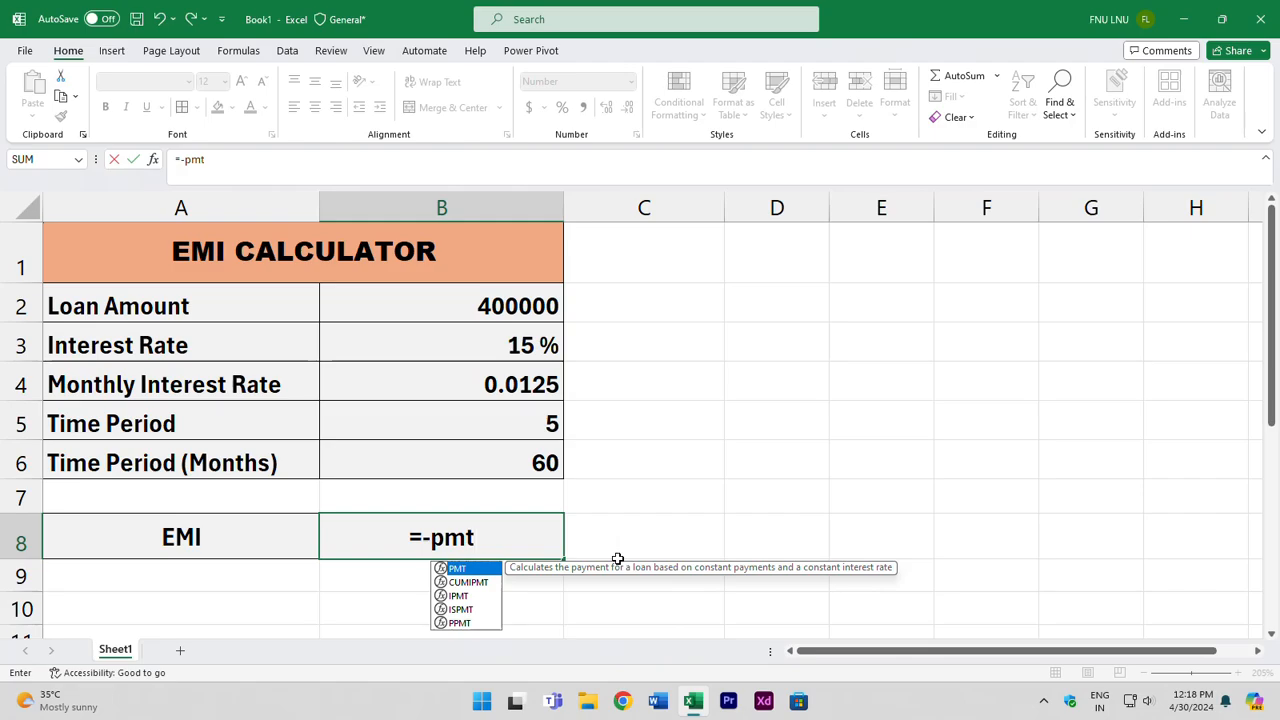
key(Tab)
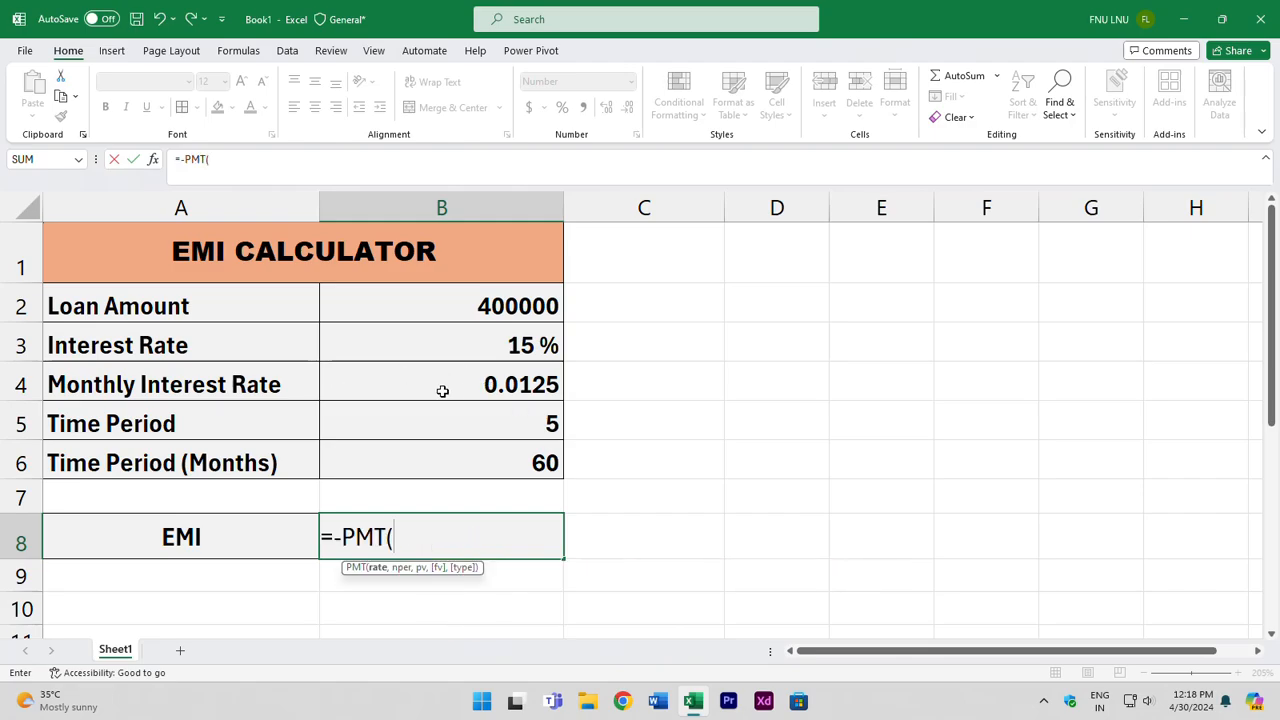
click(512, 383)
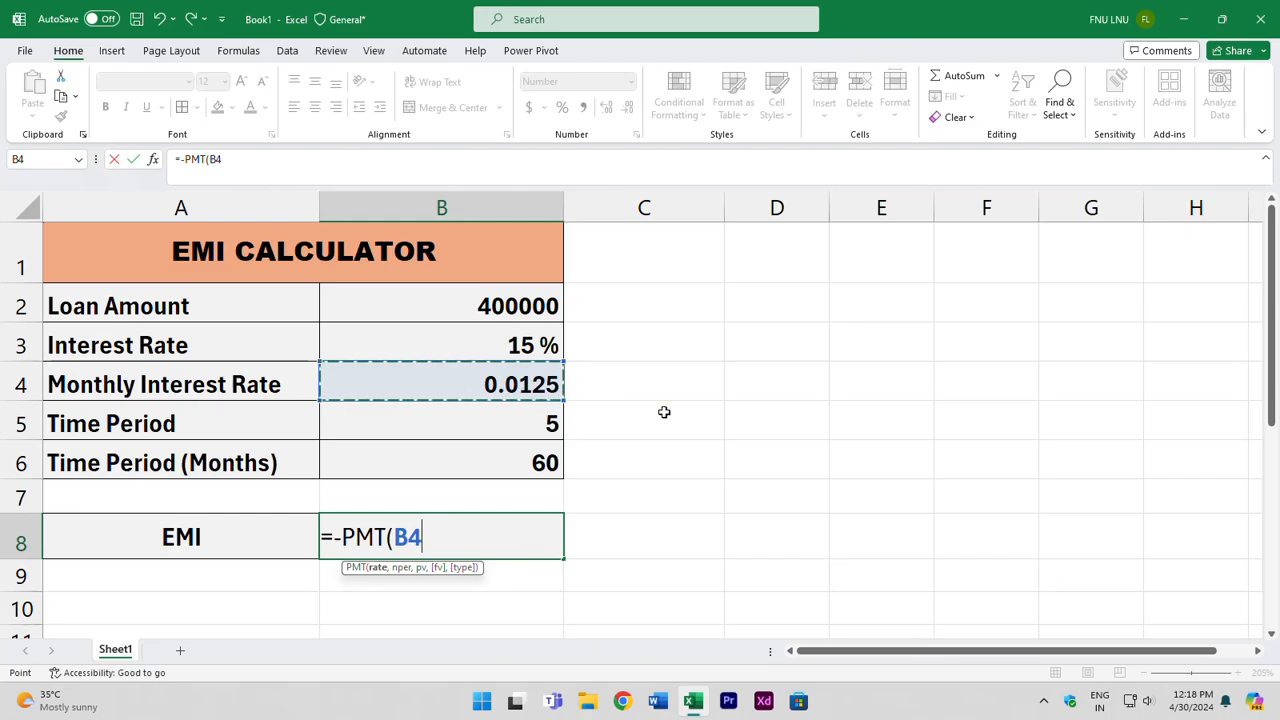
text(,)
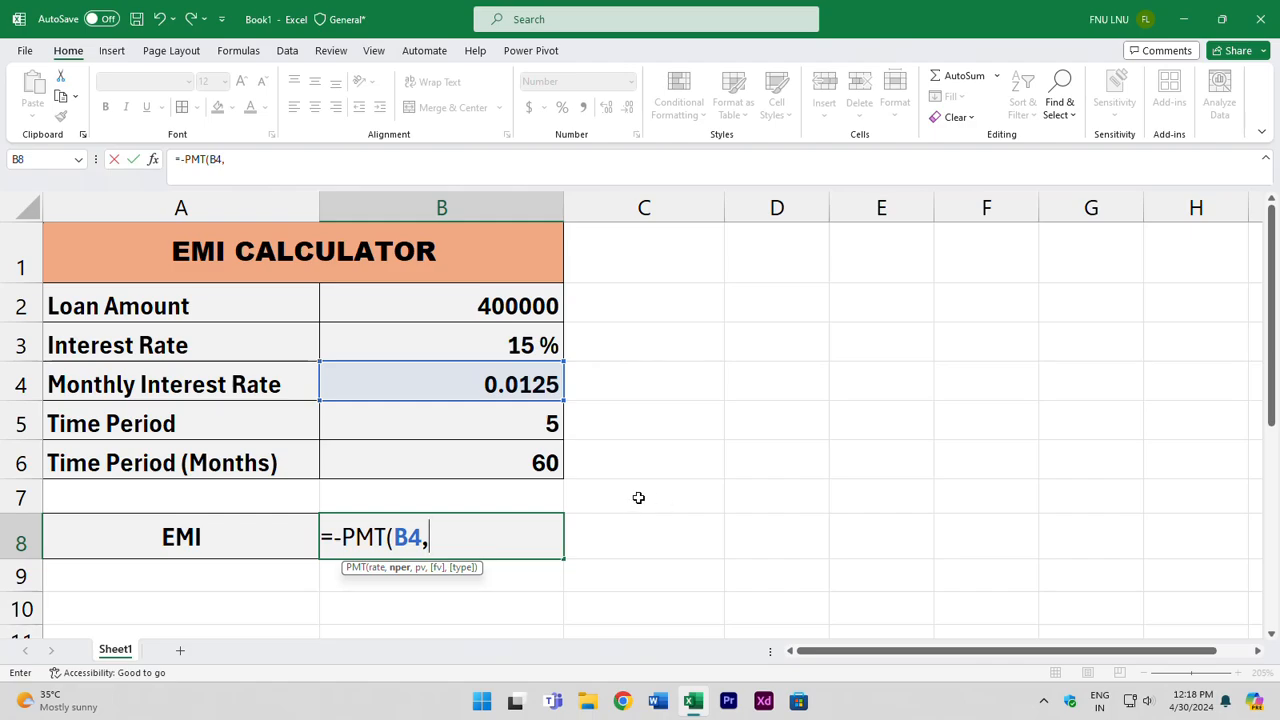
click(530, 461)
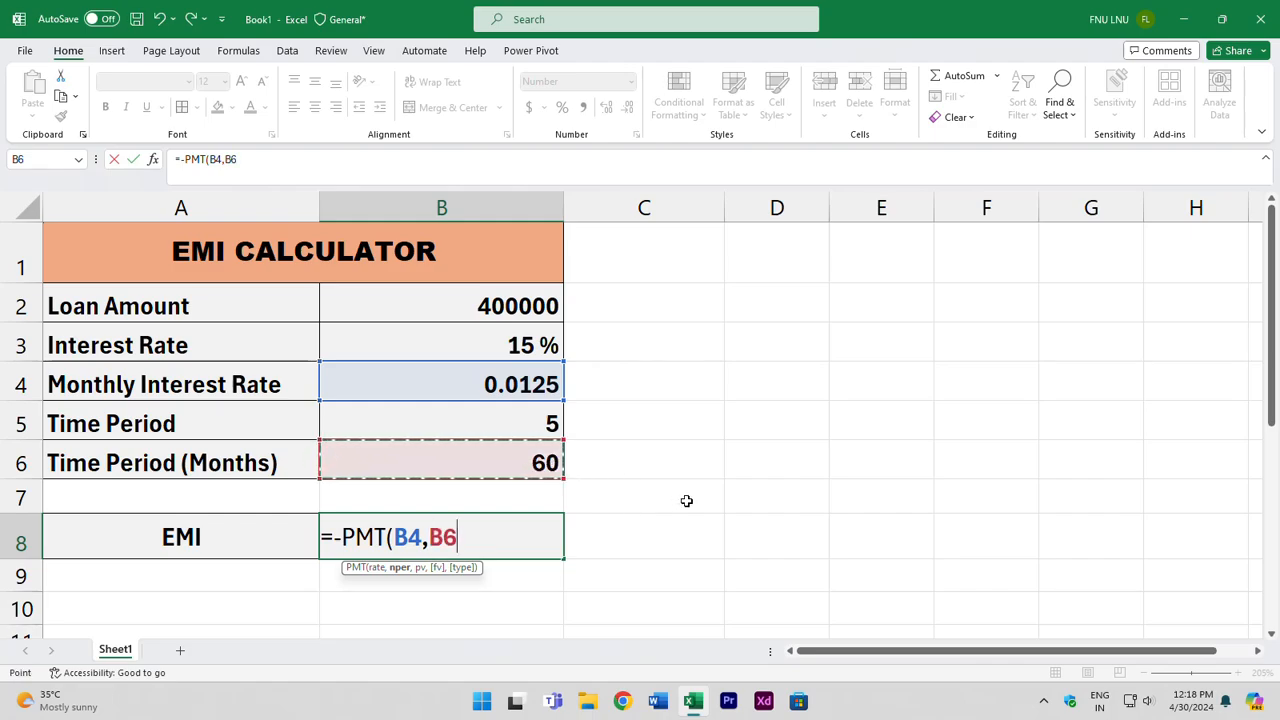
text(,)
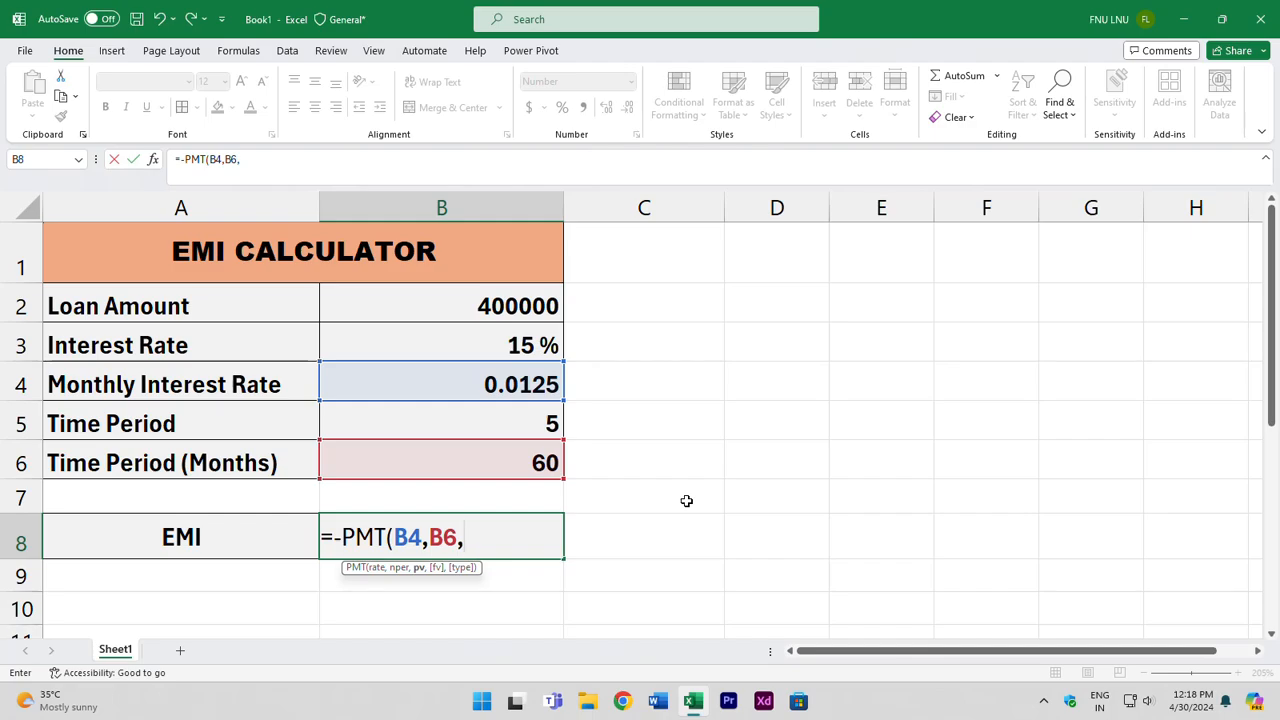
click(523, 306)
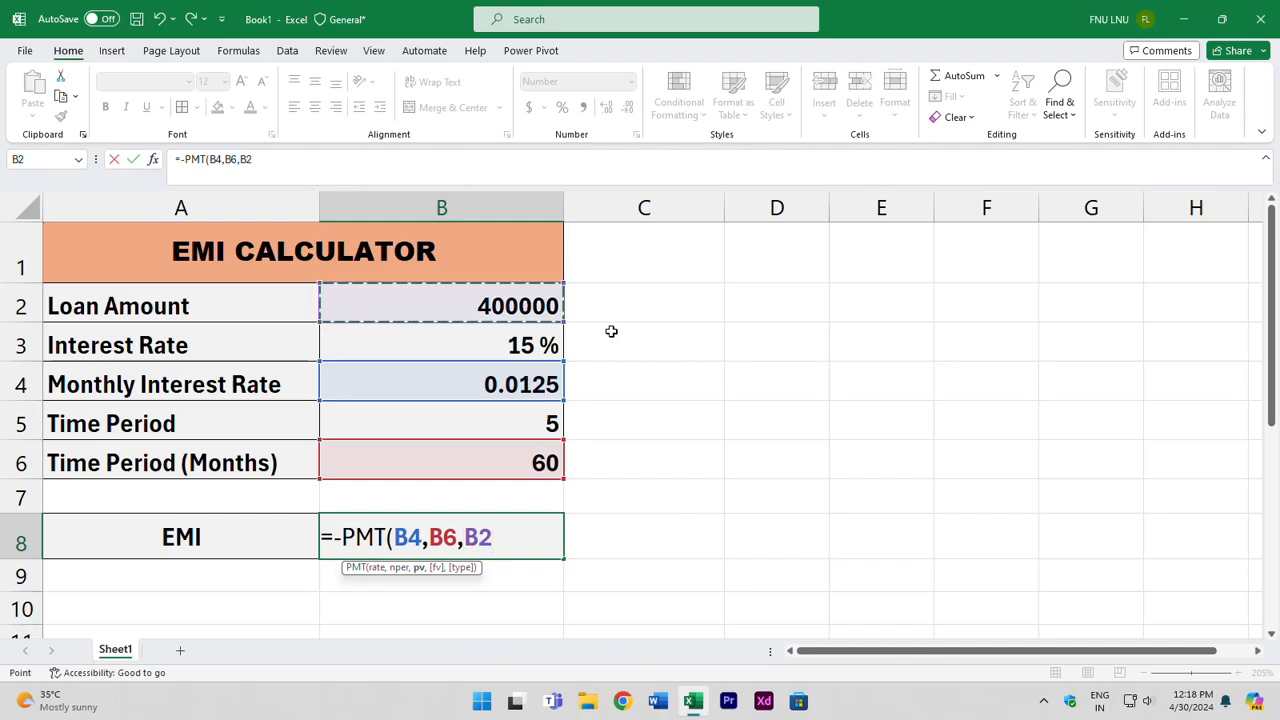
text())
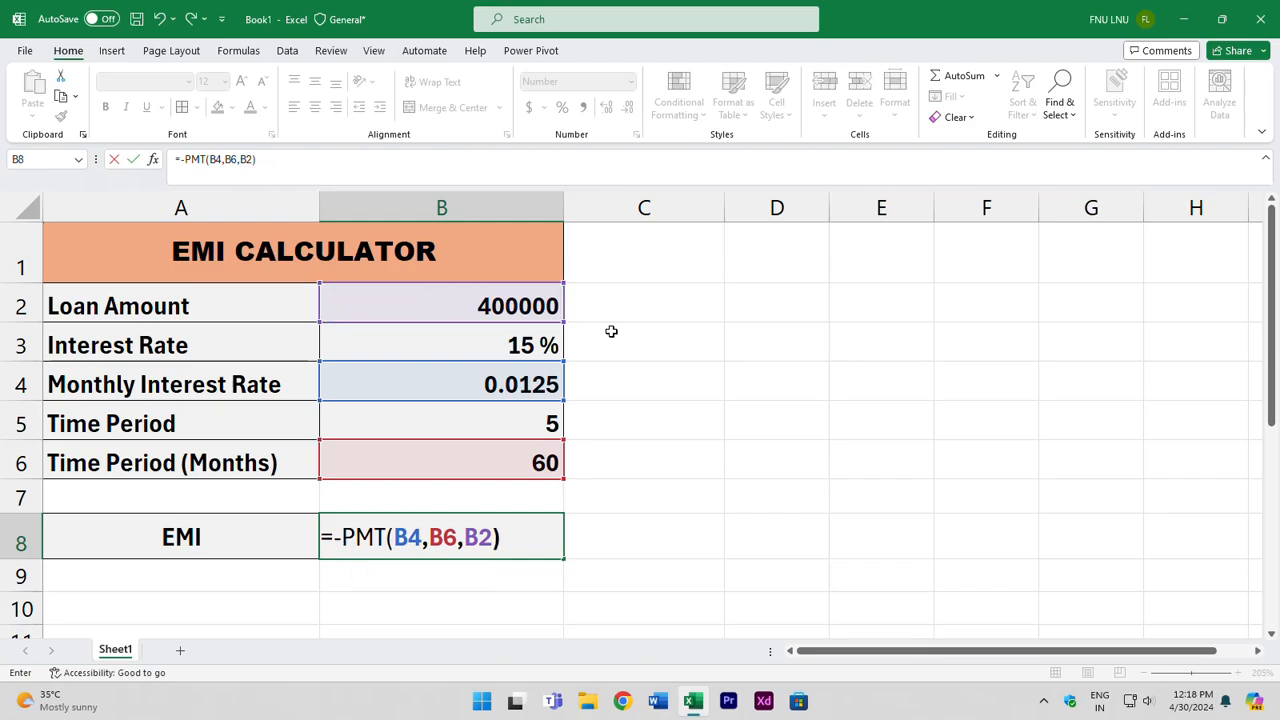
key(Return)
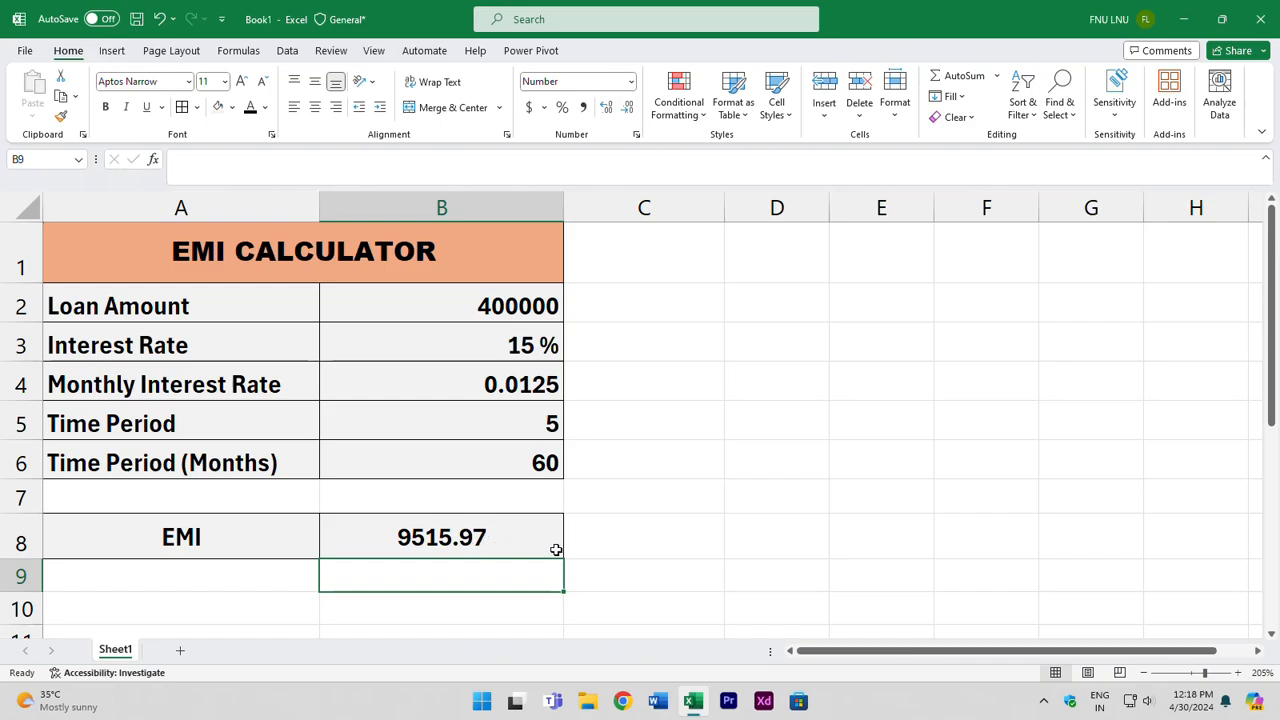
- Round the EMI in B8 to zero digits by changing its formula to =ROUND(-PMT(B4,B6,B2),0)
double_click(393, 540)
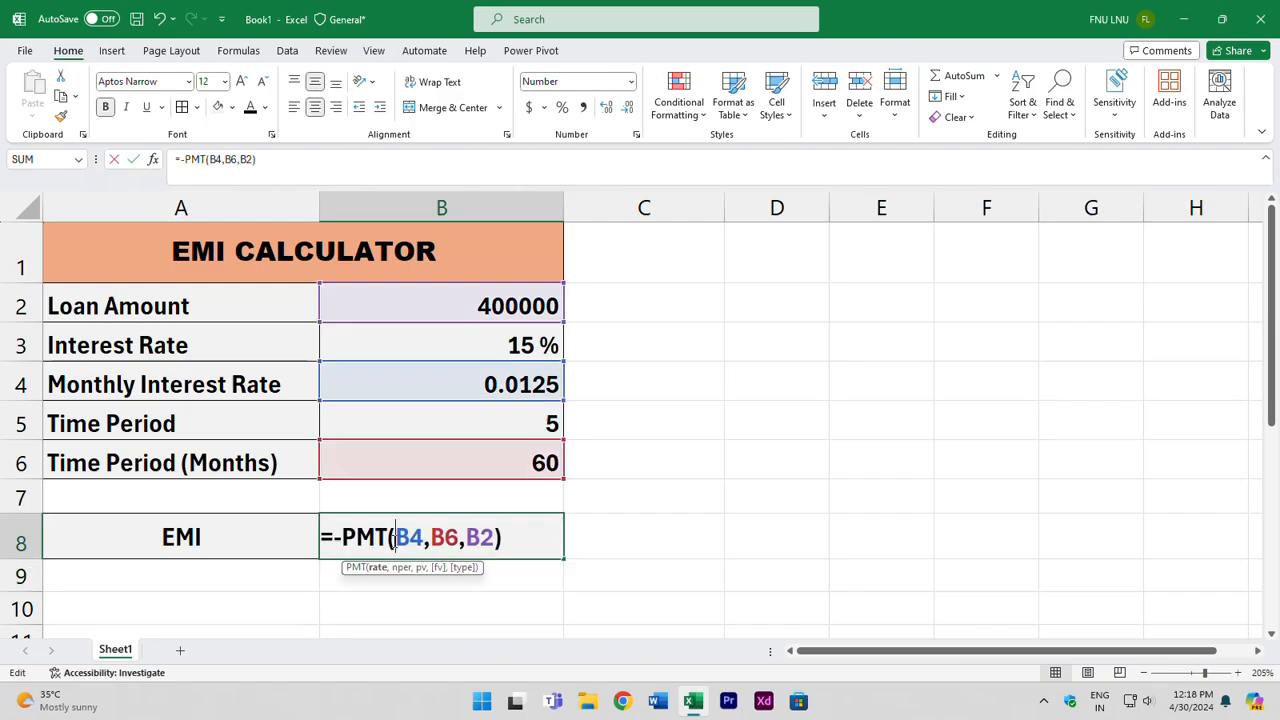
click(336, 537)
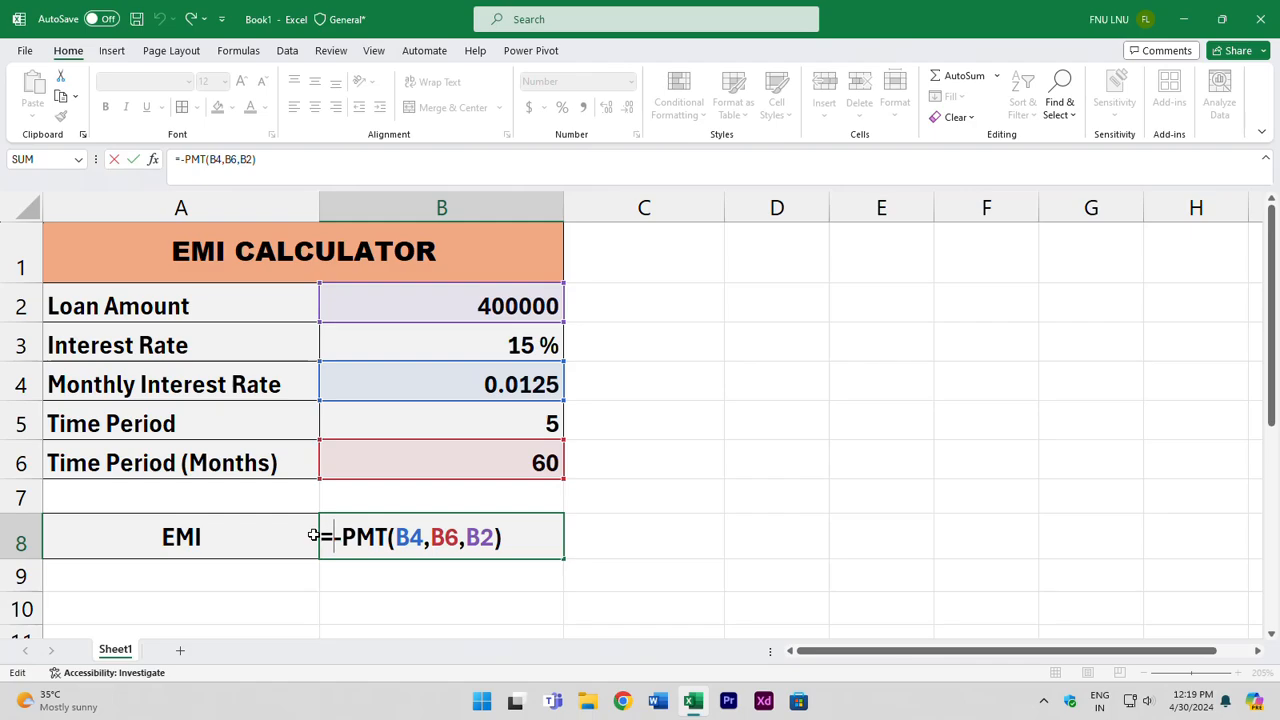
text(round)
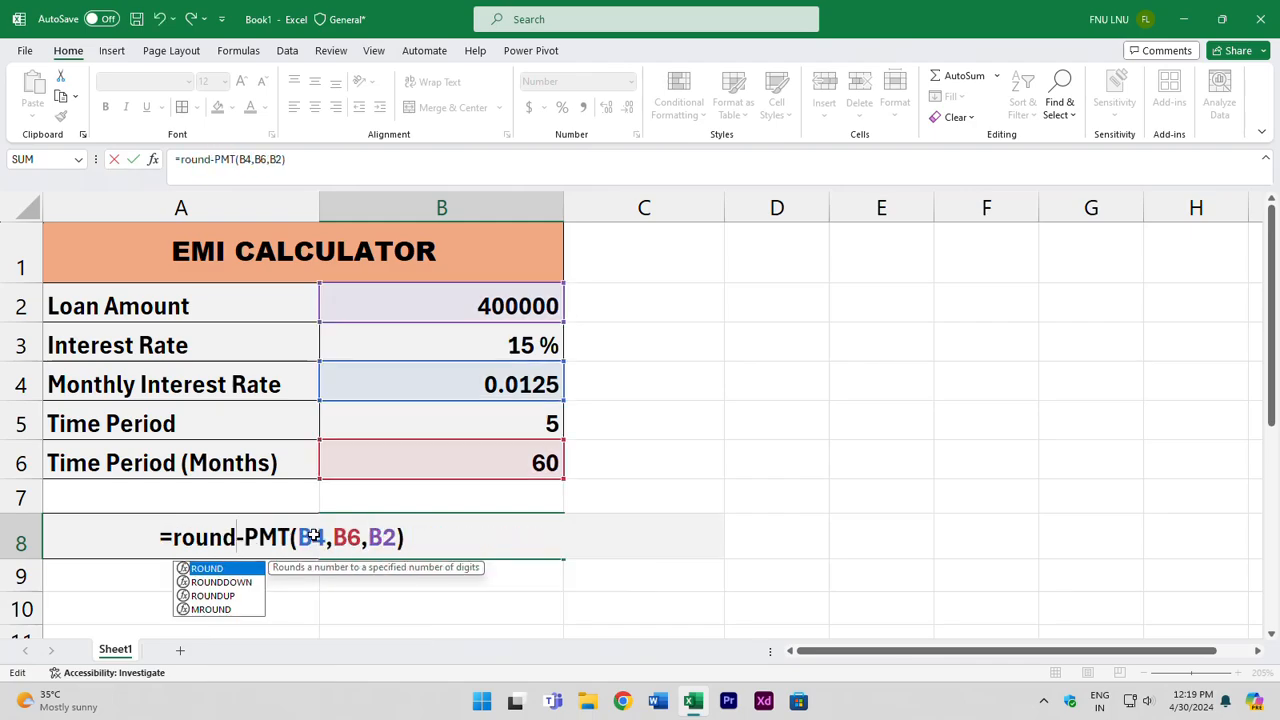
key(Tab)
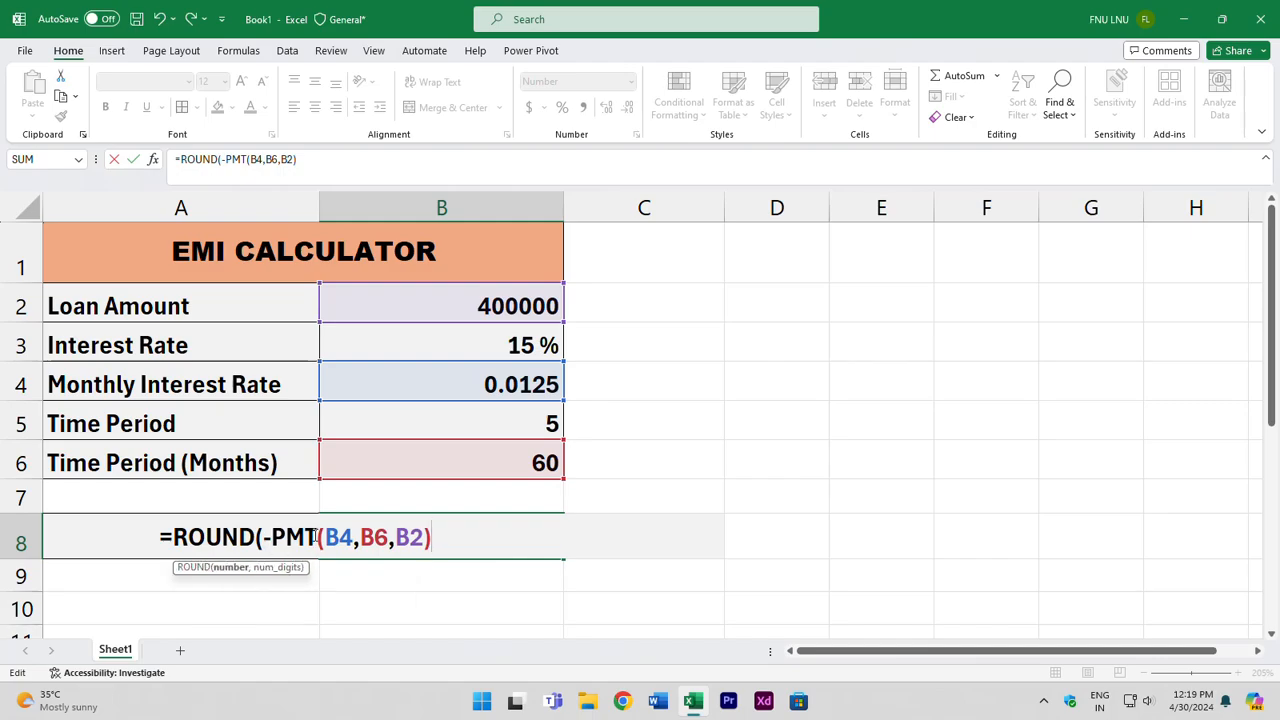
text(,)
text(0))
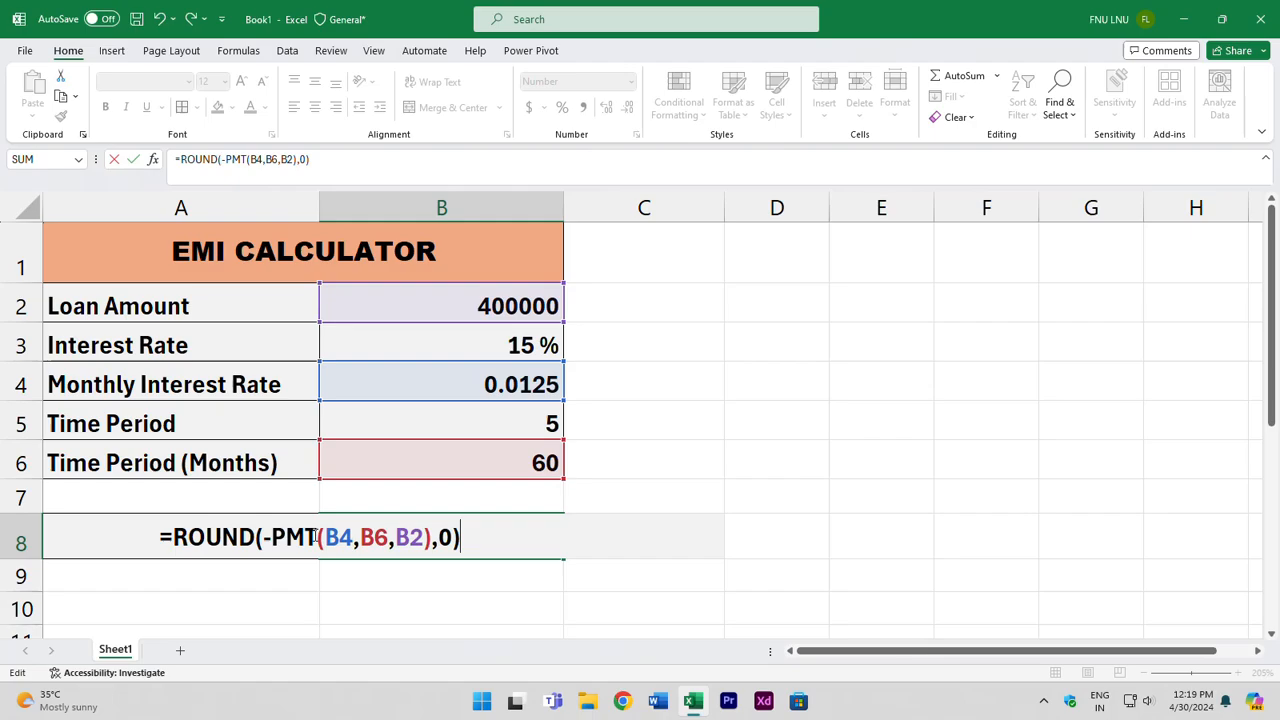
key(Return)
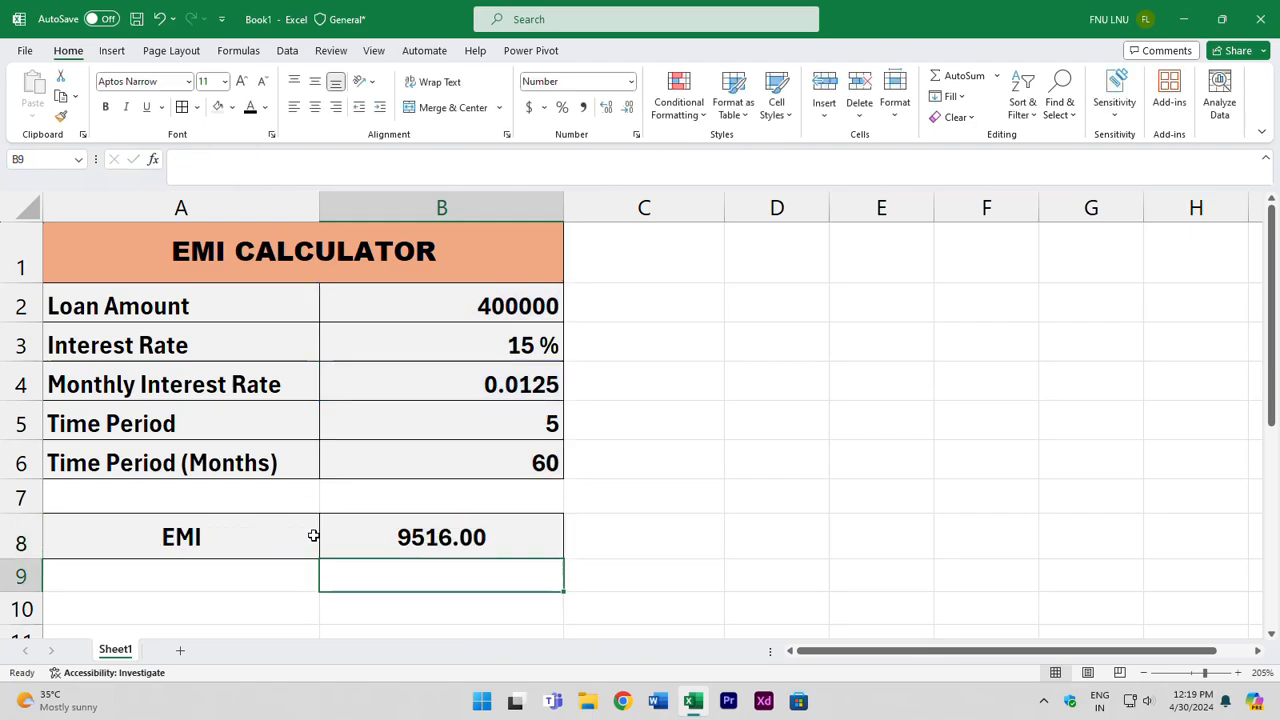
- Reduce the number format of the EMI cell B8 to no decimal places
click(500, 541)
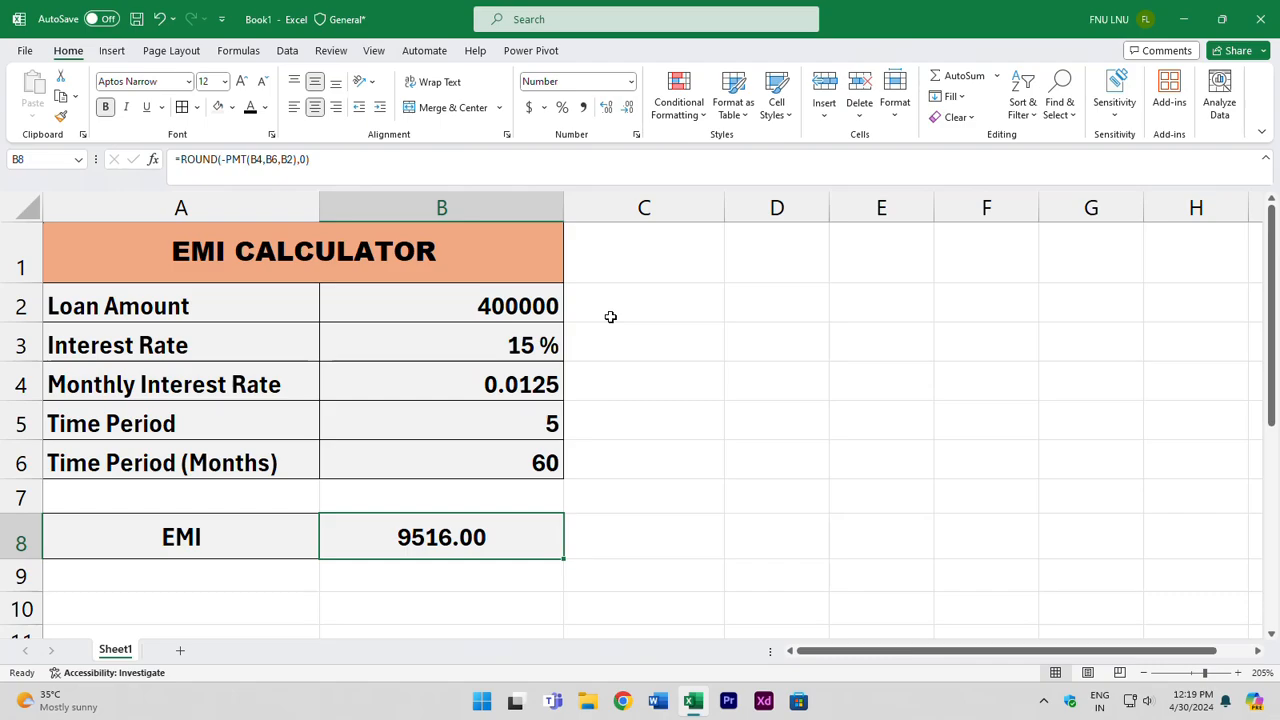
click(630, 108)
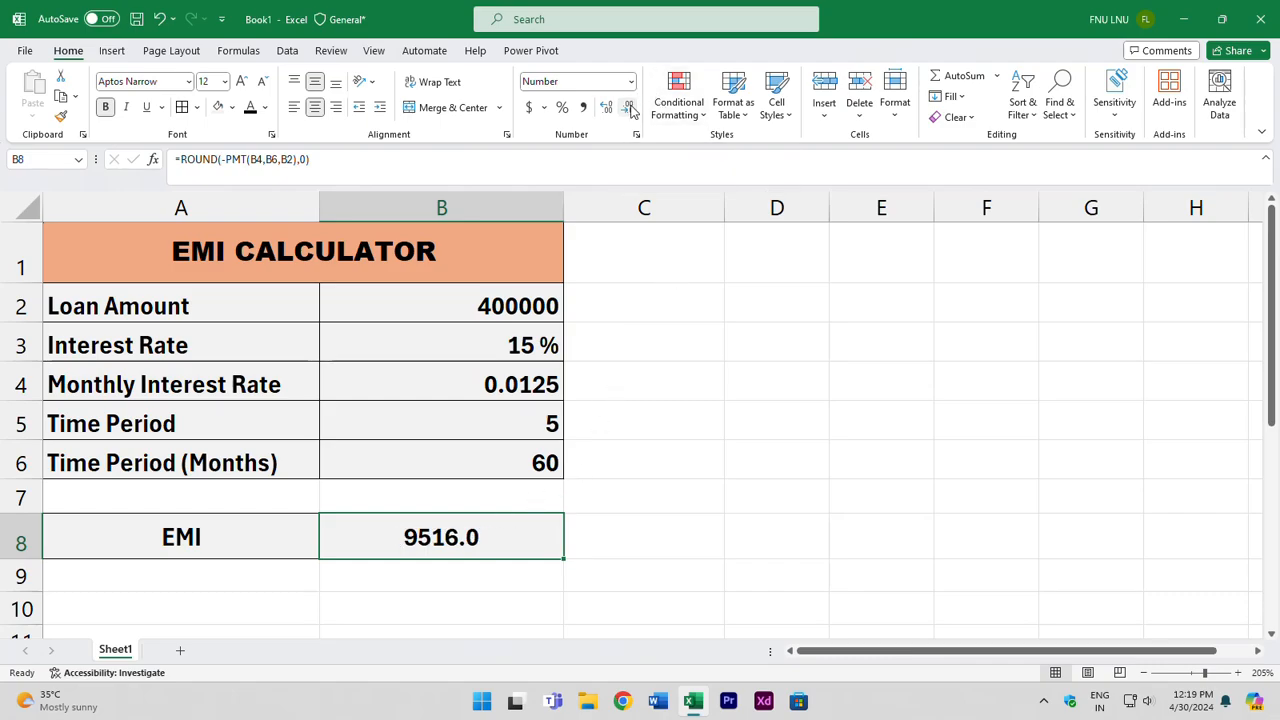
click(630, 108)
click(716, 428)
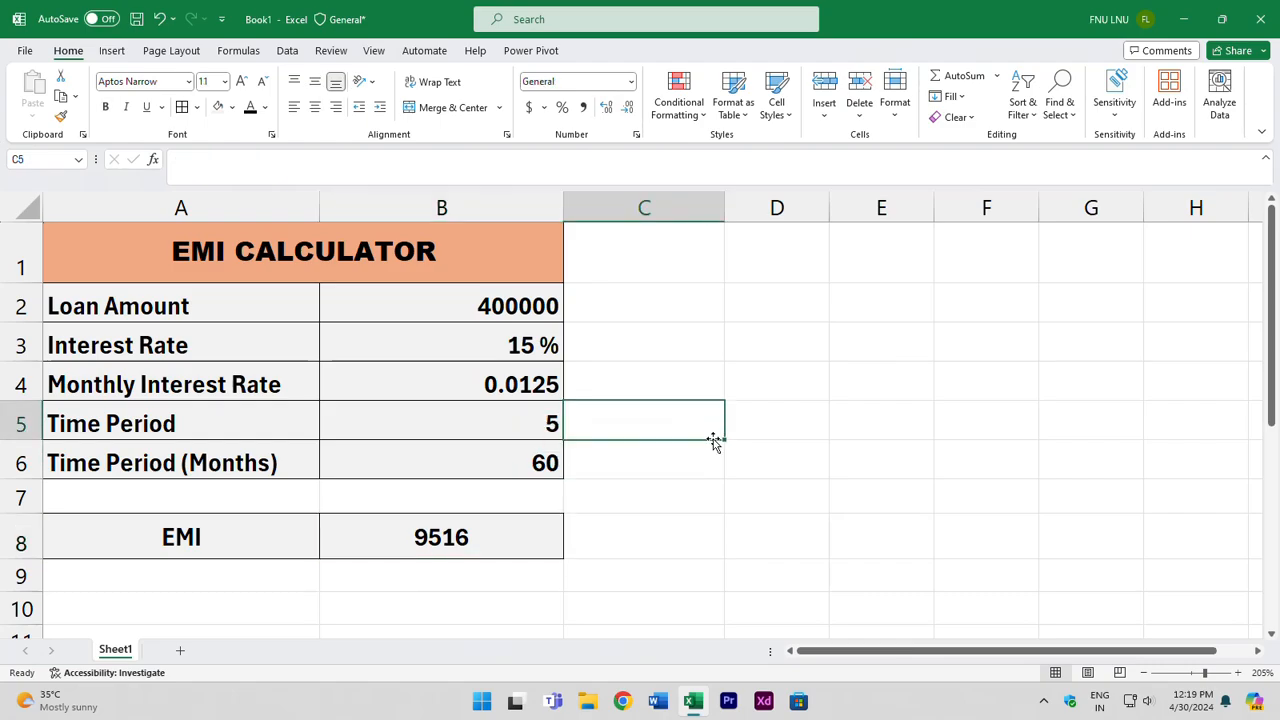
- Set the time period in B5 to 10
double_click(536, 422)
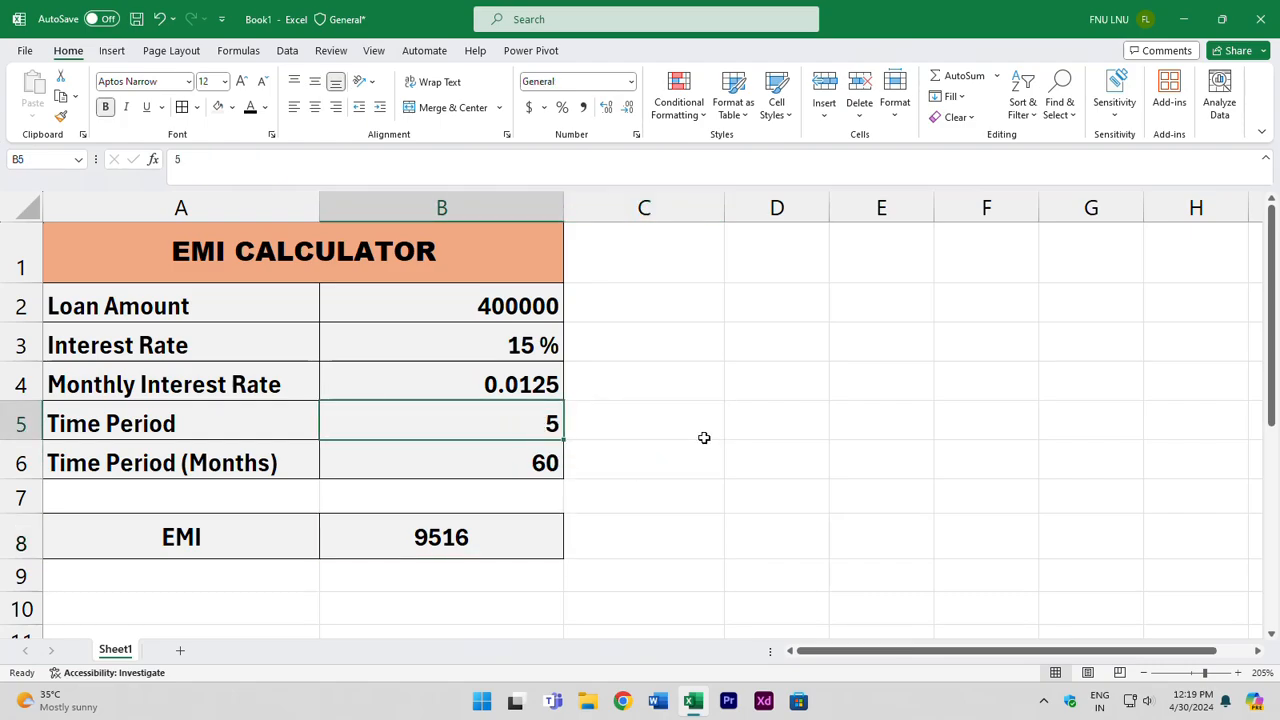
key(BackSpace)
text(10)
key(Return)
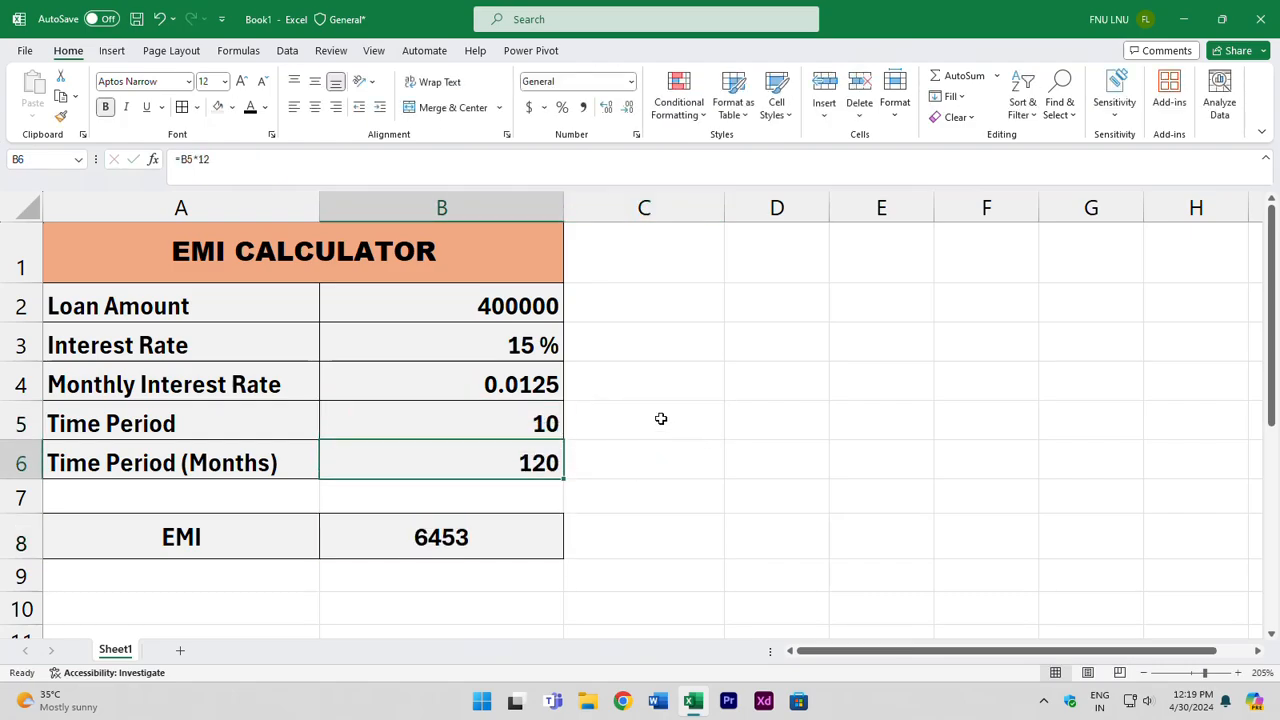
- Set the interest rate in B3 to 10%
click(531, 346)
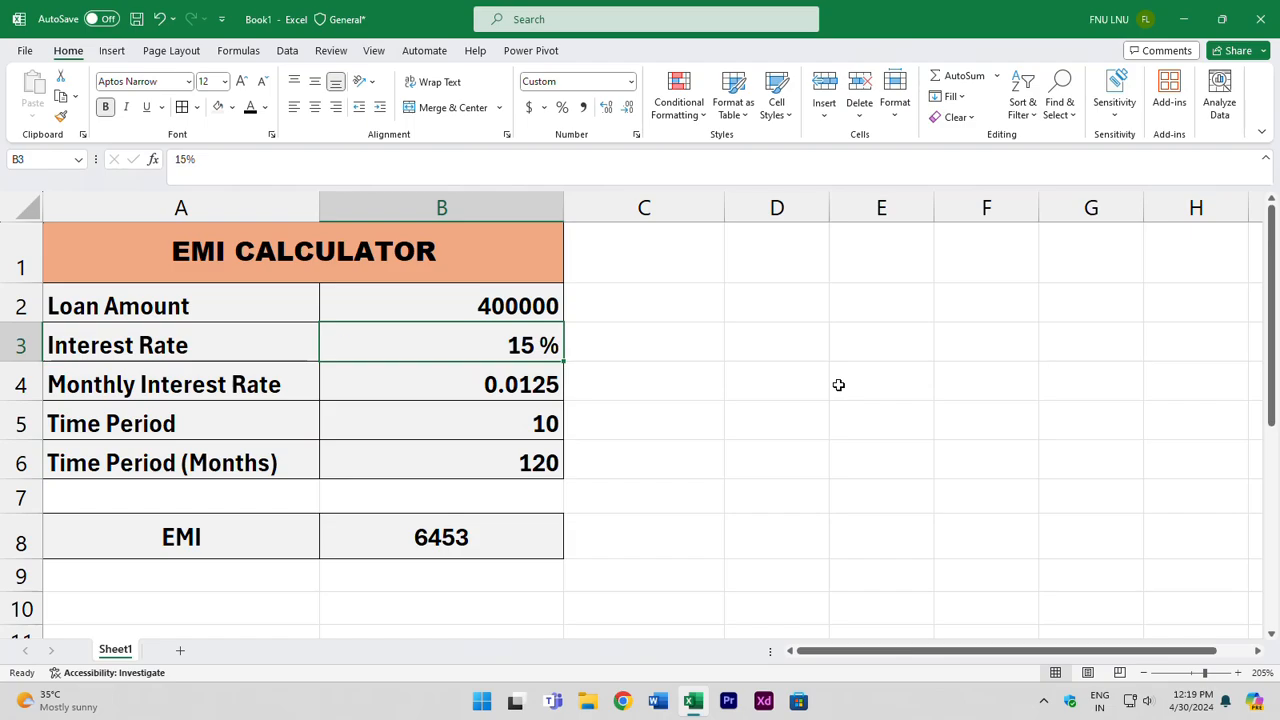
text(10%)
key(Return)
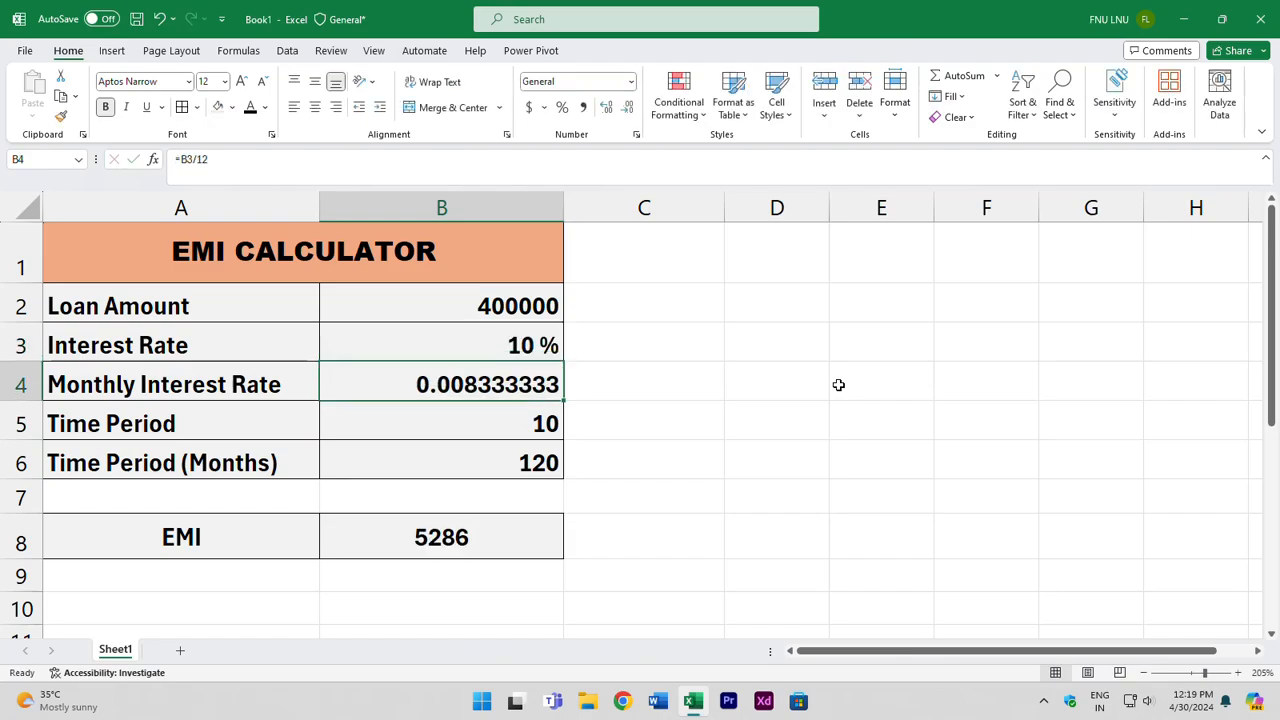
click(838, 385)
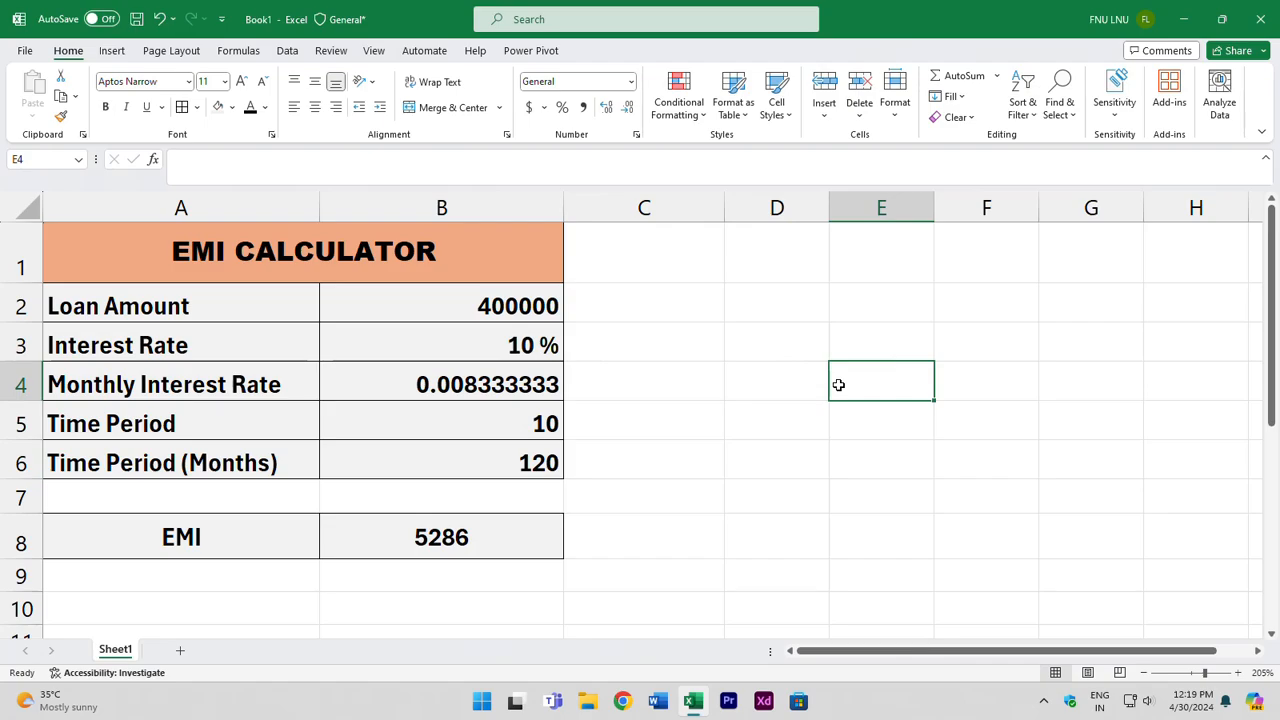